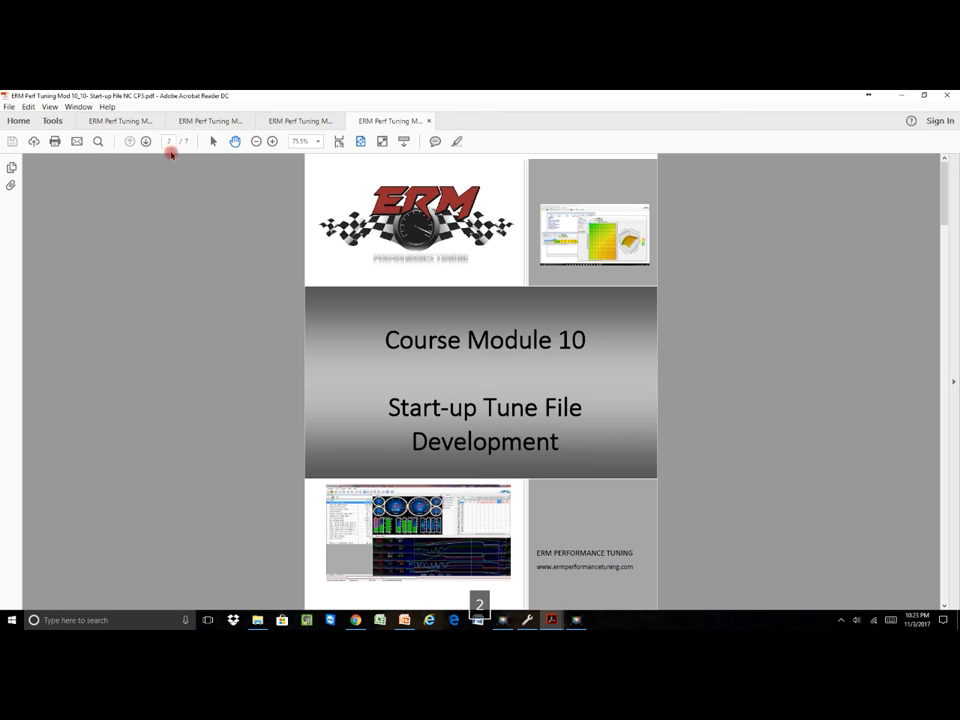
{"action": "type", "text": "2"}
Jump to page 2, the table of contents of the Module 10 guide
{"action": "key", "text": "Return"}
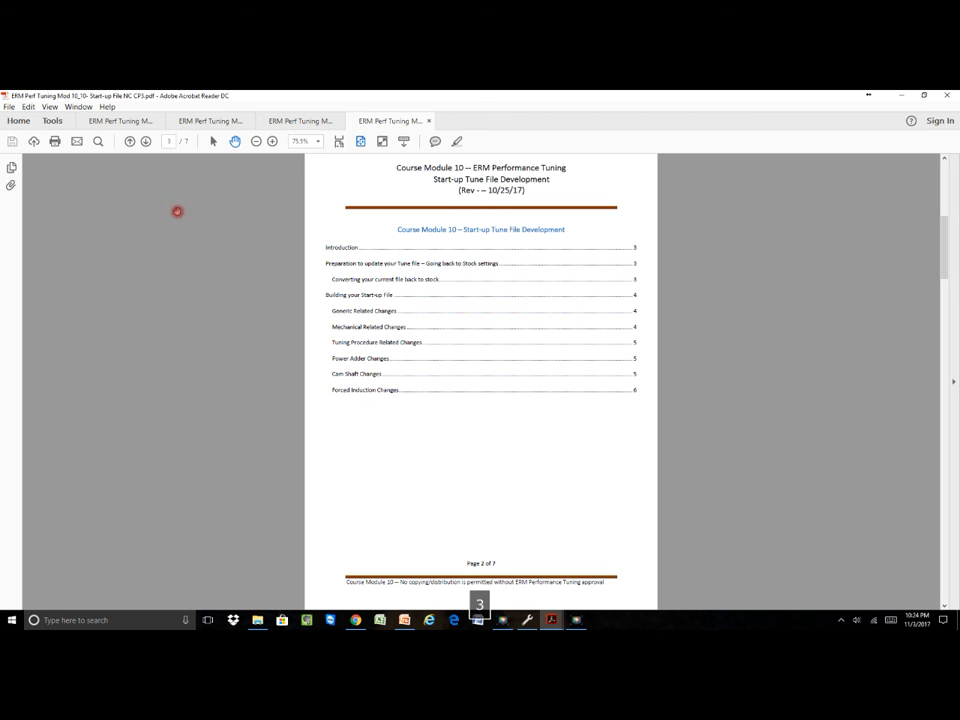
{"action": "type", "text": "3"}
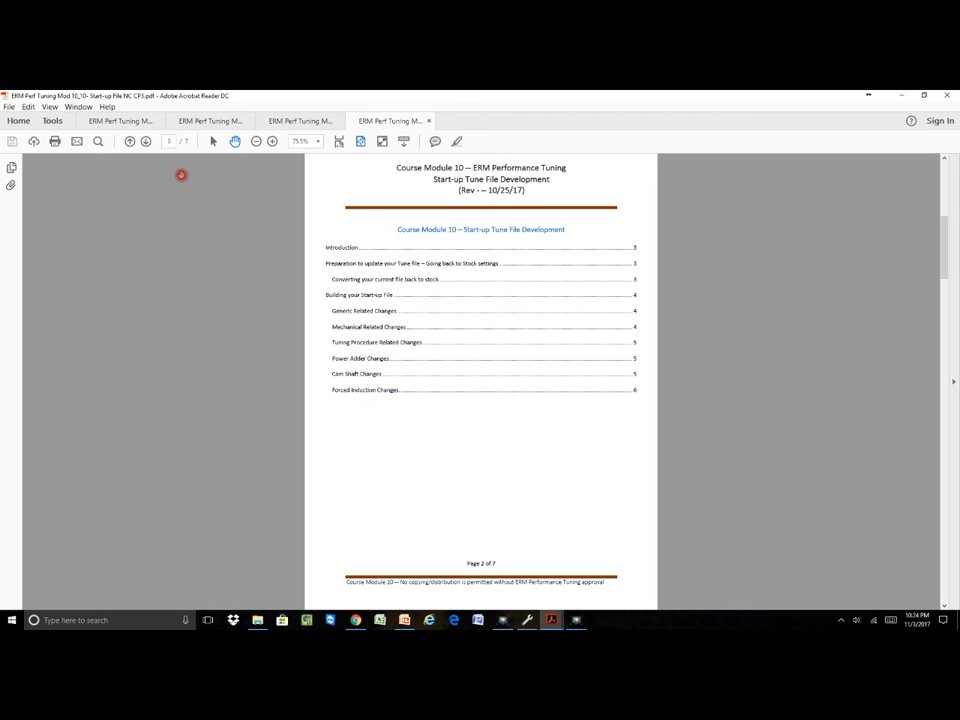
Jump to page 3 with the Introduction and reverting-to-stock section
{"action": "key", "text": "Return"}
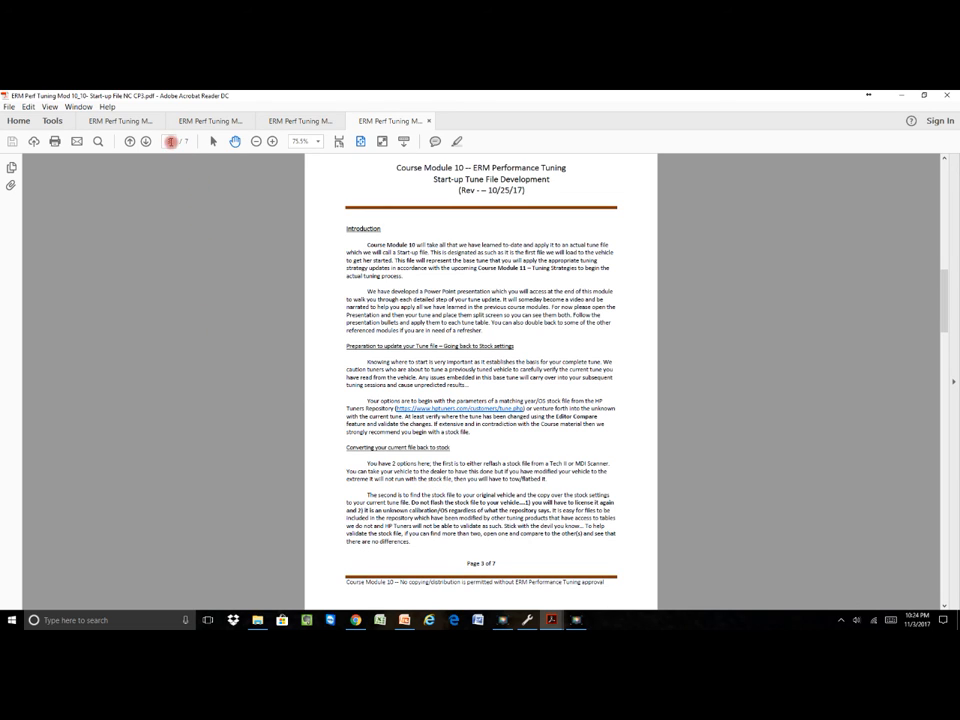
Jump to page 4 on building the start-up file and follow the Module 11 link
{"action": "left_click", "coordinate": [171, 141]}
{"action": "type", "text": "4"}
{"action": "key", "text": "Return"}
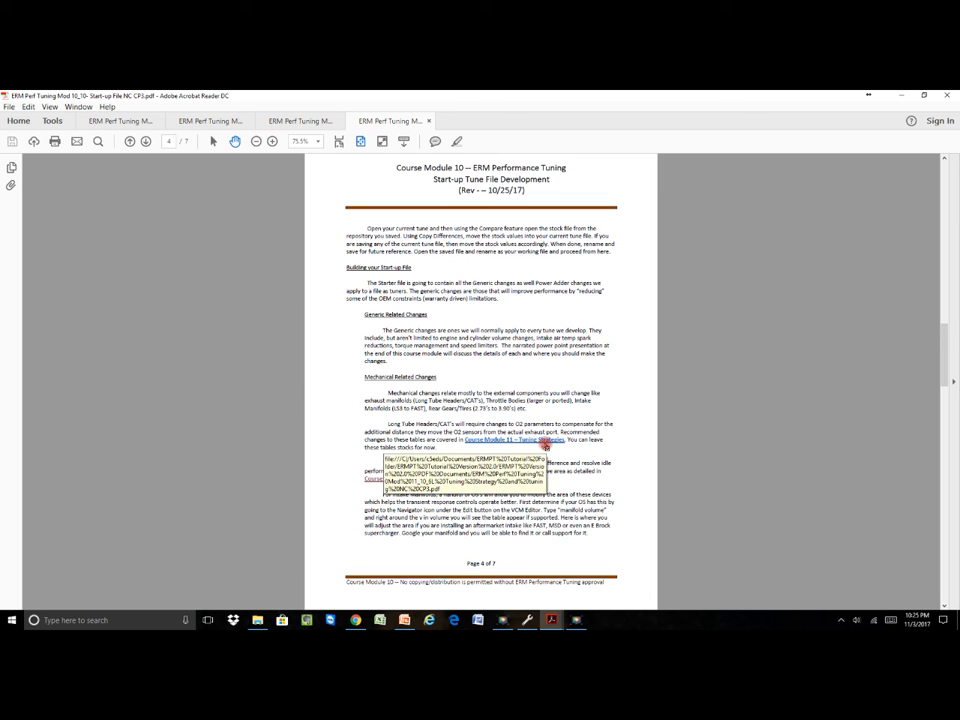
{"action": "left_click", "coordinate": [525, 441]}
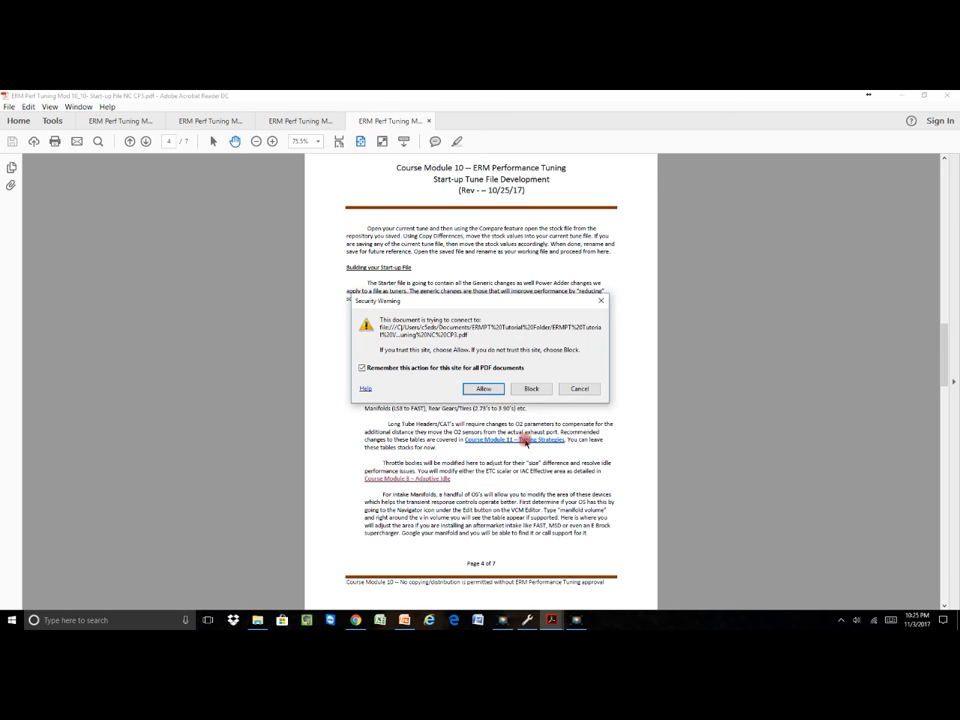
{"action": "left_click", "coordinate": [485, 388]}
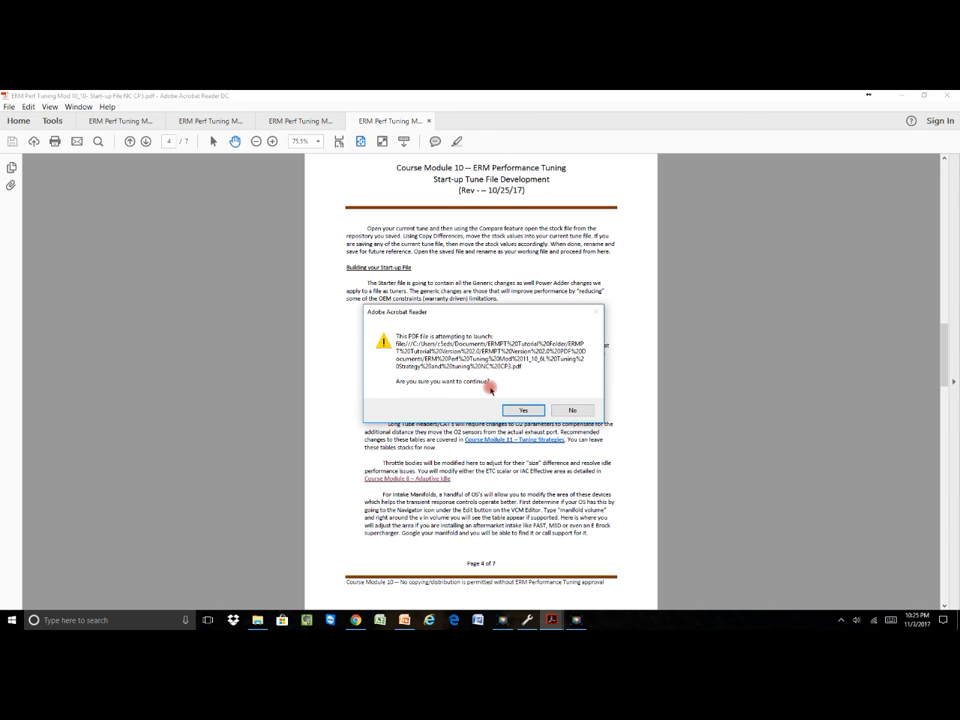
{"action": "left_click", "coordinate": [523, 410]}
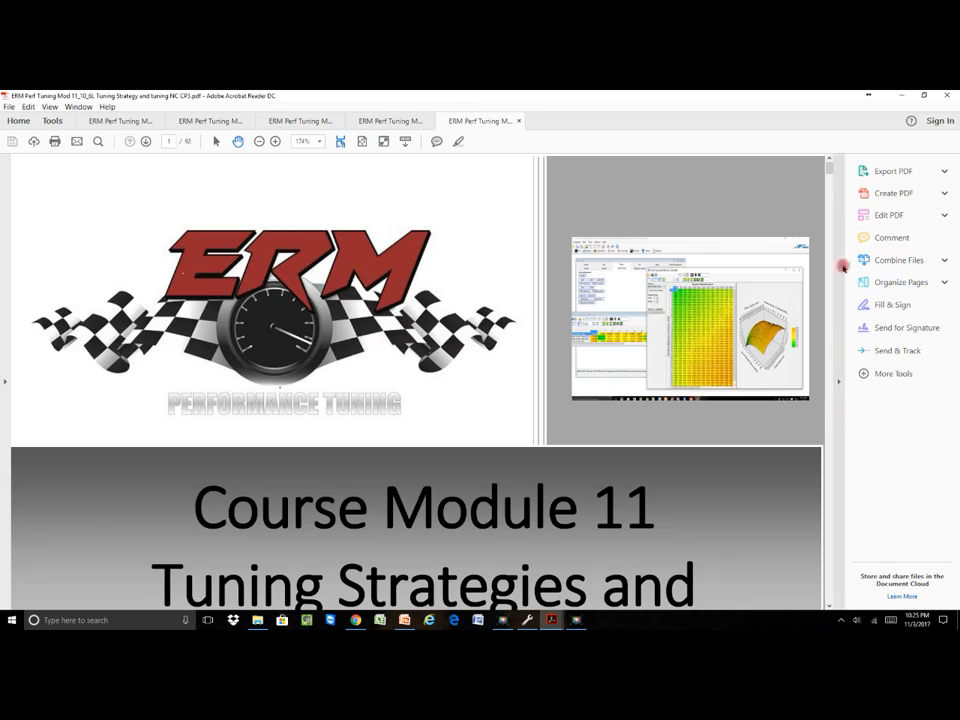
{"action": "left_click_drag", "start_coordinate": [829, 168], "coordinate": [826, 192]}
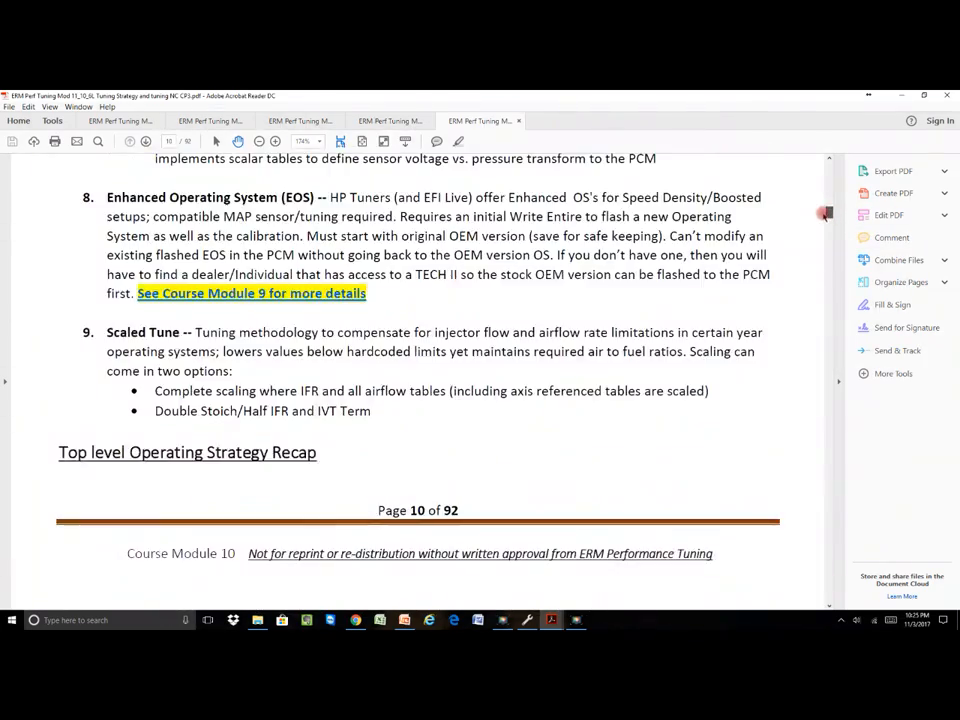
{"action": "left_click_drag", "start_coordinate": [825, 213], "coordinate": [828, 244]}
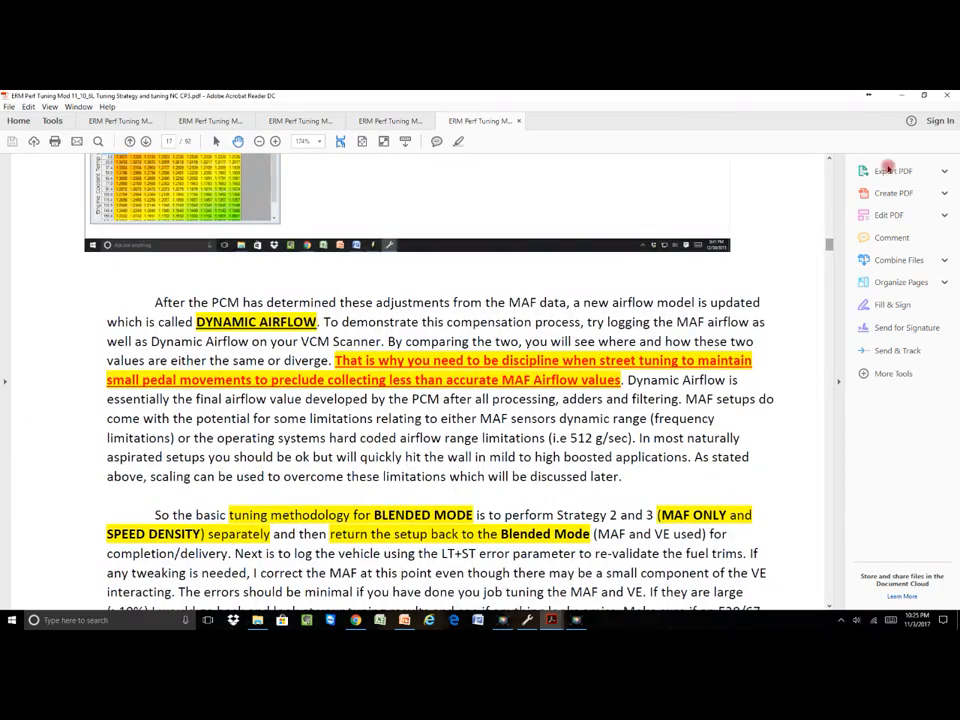
{"action": "left_click", "coordinate": [947, 95]}
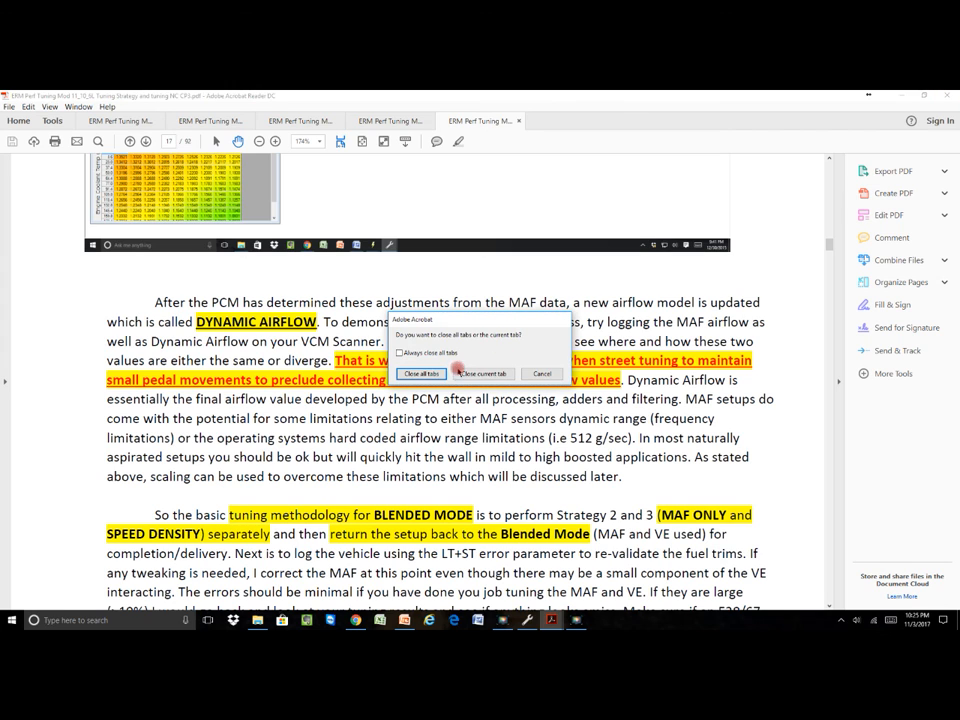
{"action": "left_click", "coordinate": [482, 373]}
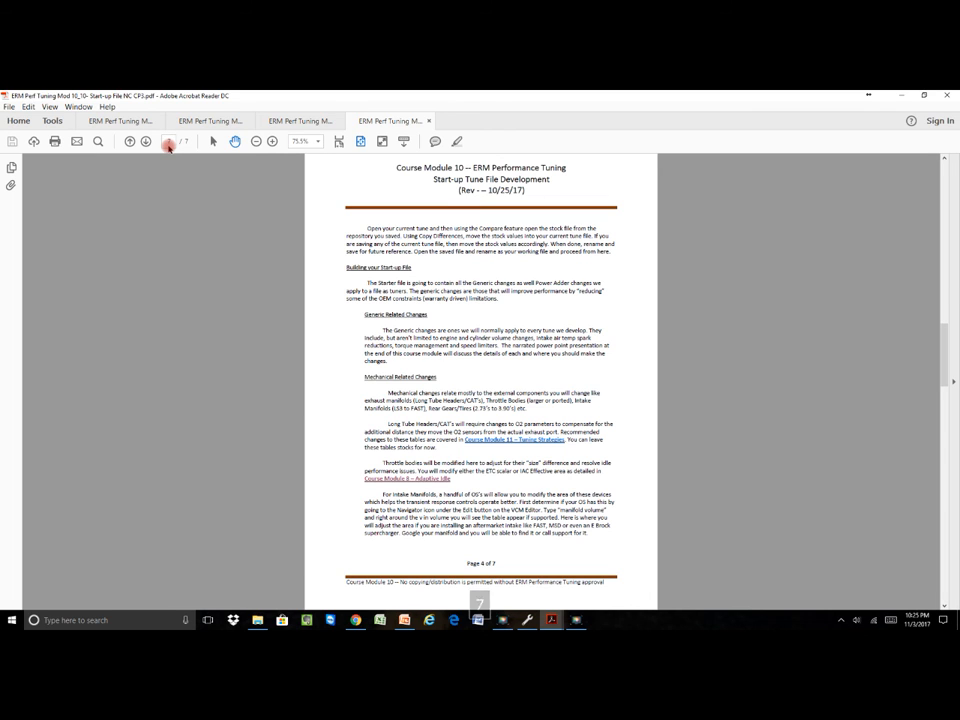
{"action": "type", "text": "7"}
Jump to page 7 and follow the Tuning Strategy presentation hyperlink
{"action": "key", "text": "Return"}
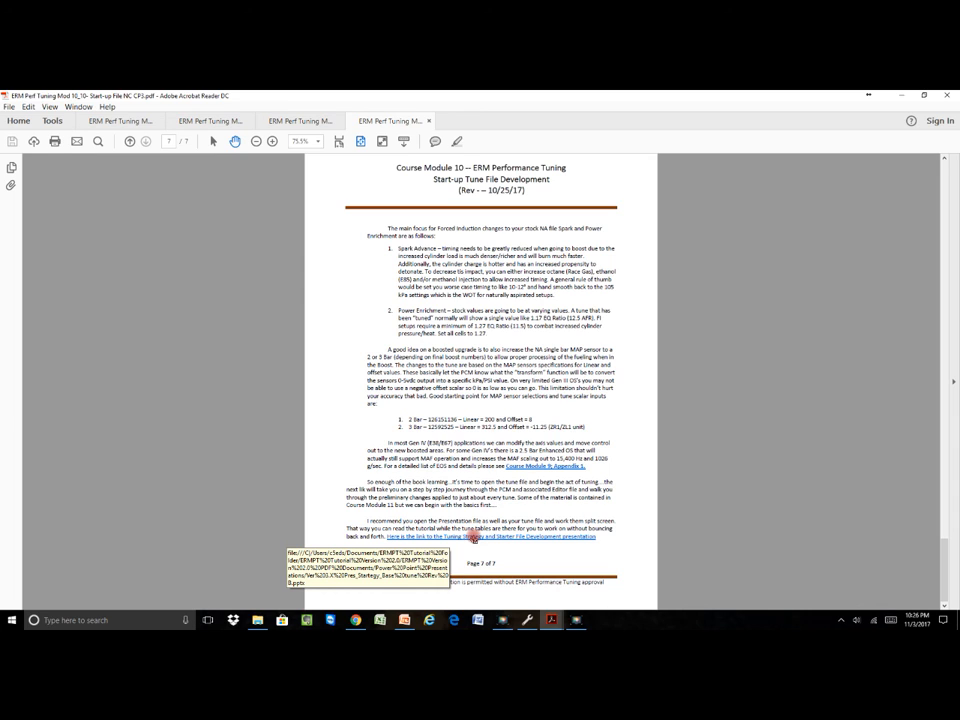
{"action": "left_click", "coordinate": [474, 538]}
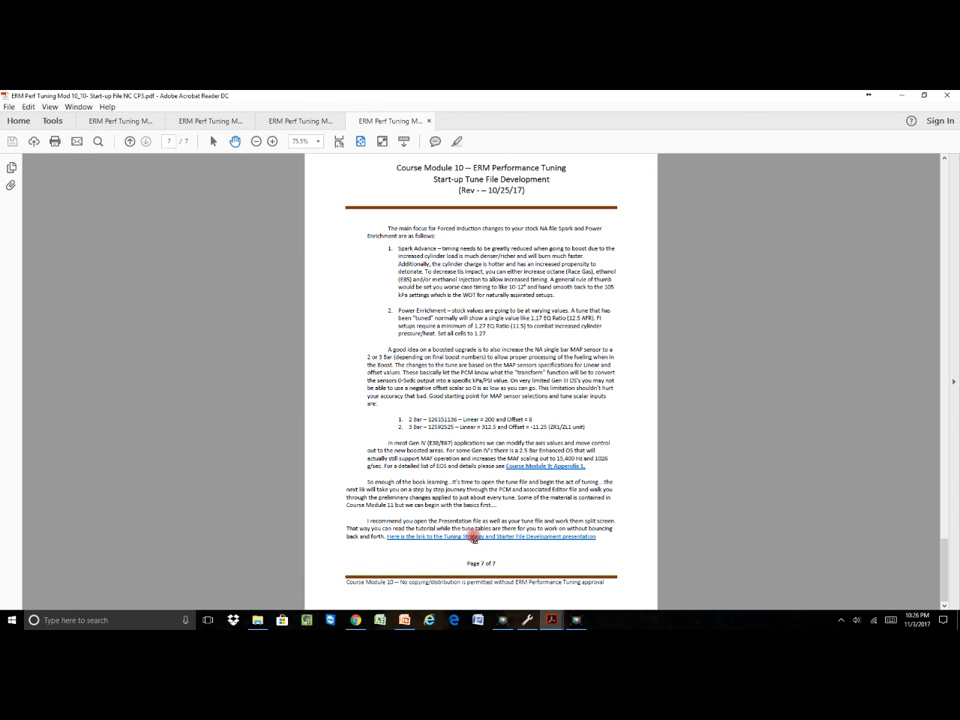
Allow the .pptx to launch and play the Tuning Strategy presentation as a slide show
{"action": "left_click", "coordinate": [484, 388]}
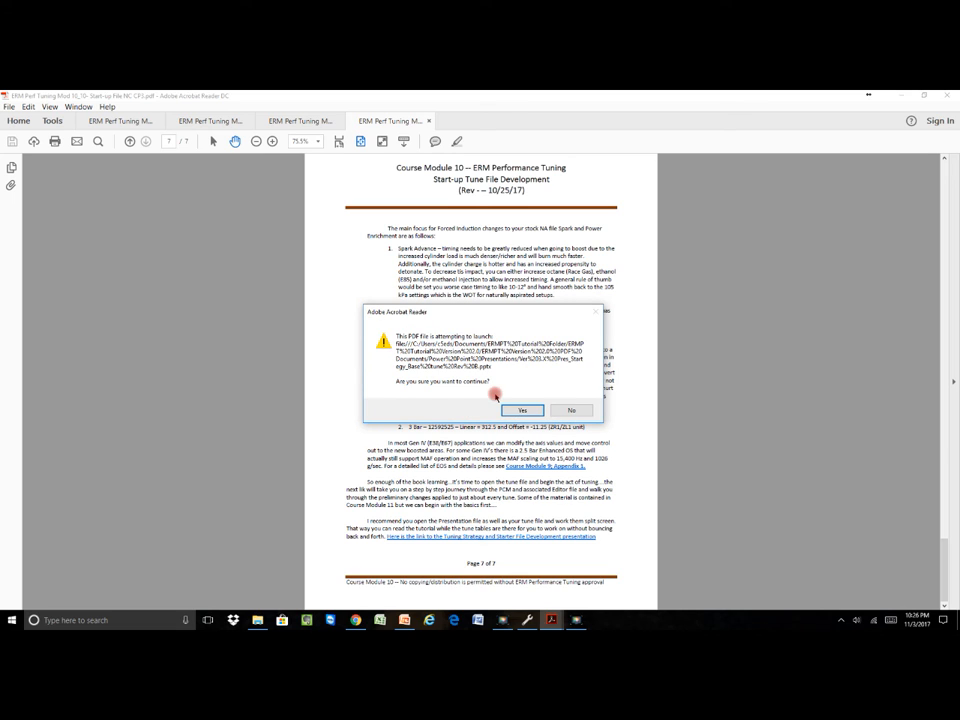
{"action": "left_click", "coordinate": [520, 408]}
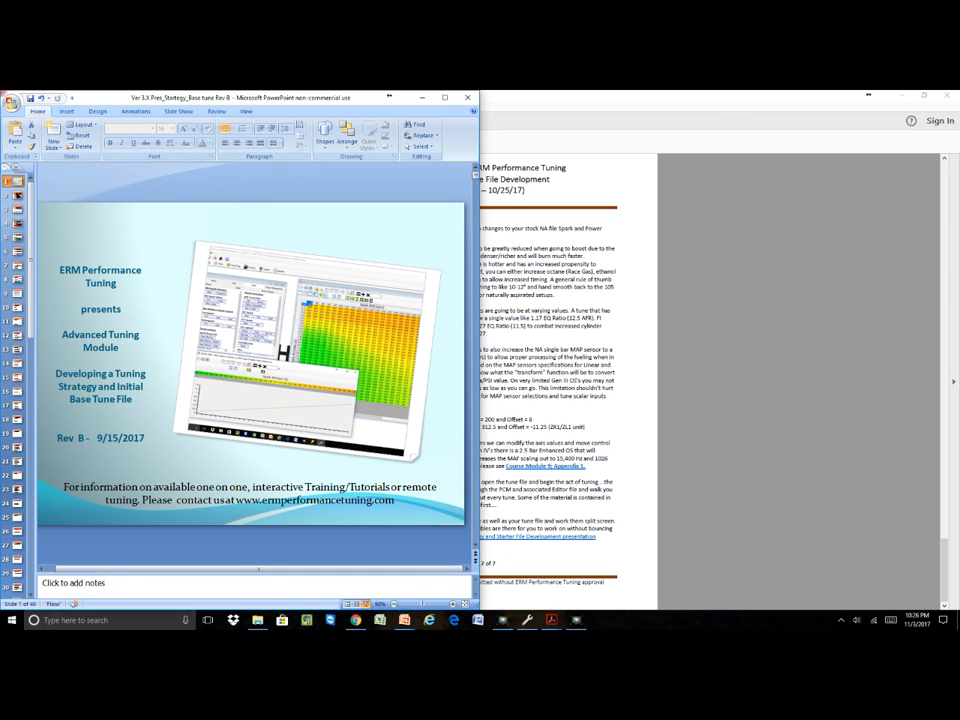
{"action": "left_click", "coordinate": [366, 606]}
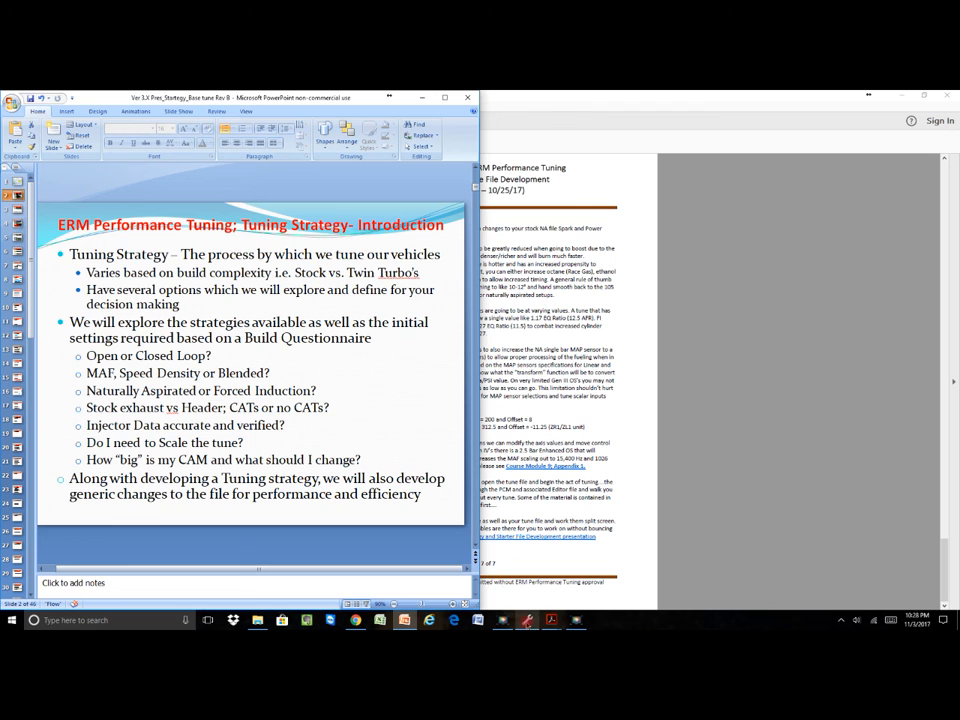
Bring the VCM Editor tune window up beside the presentation
{"action": "left_click", "coordinate": [527, 621]}
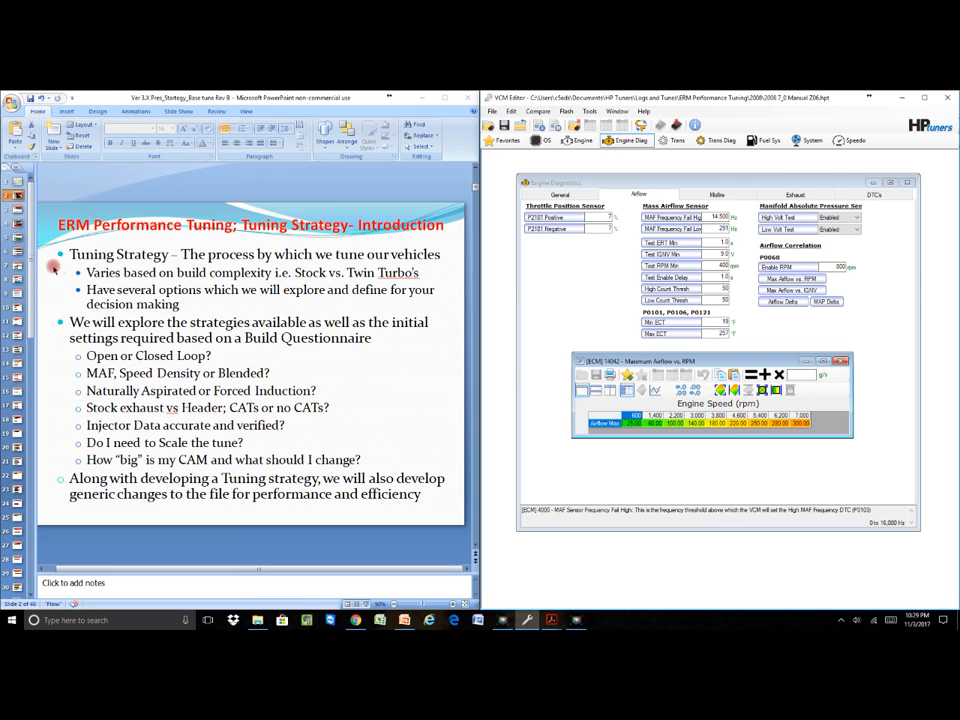
Advance to the Initial Settings – Step 2 slide, then show the General oil diagnostic settings in VCM Editor
{"action": "left_click", "coordinate": [17, 268]}
{"action": "left_click", "coordinate": [17, 268]}
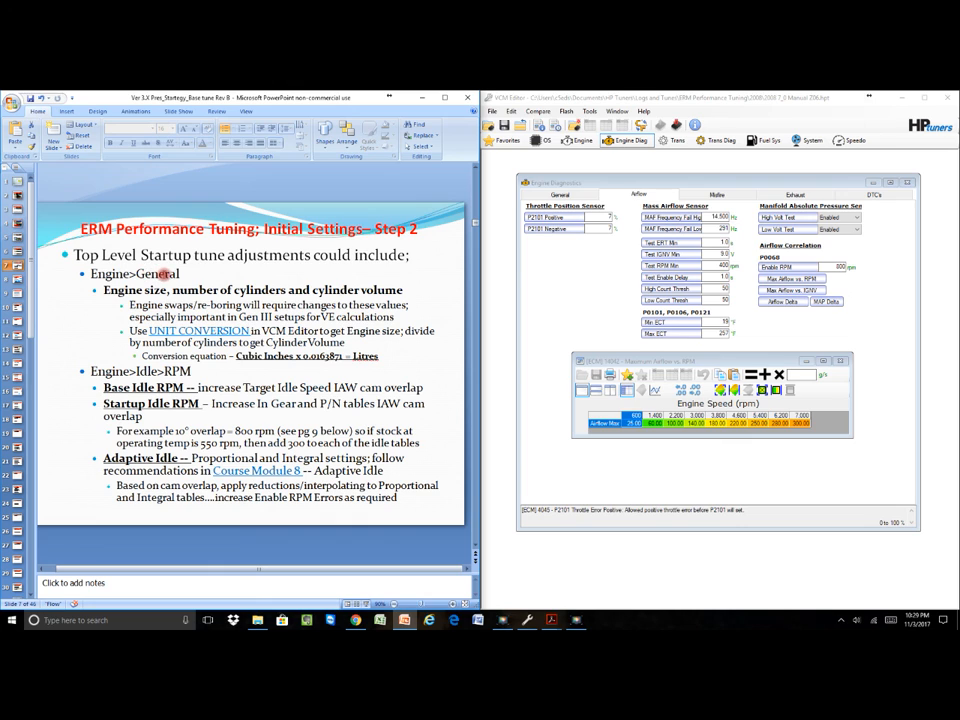
{"action": "left_click", "coordinate": [580, 143]}
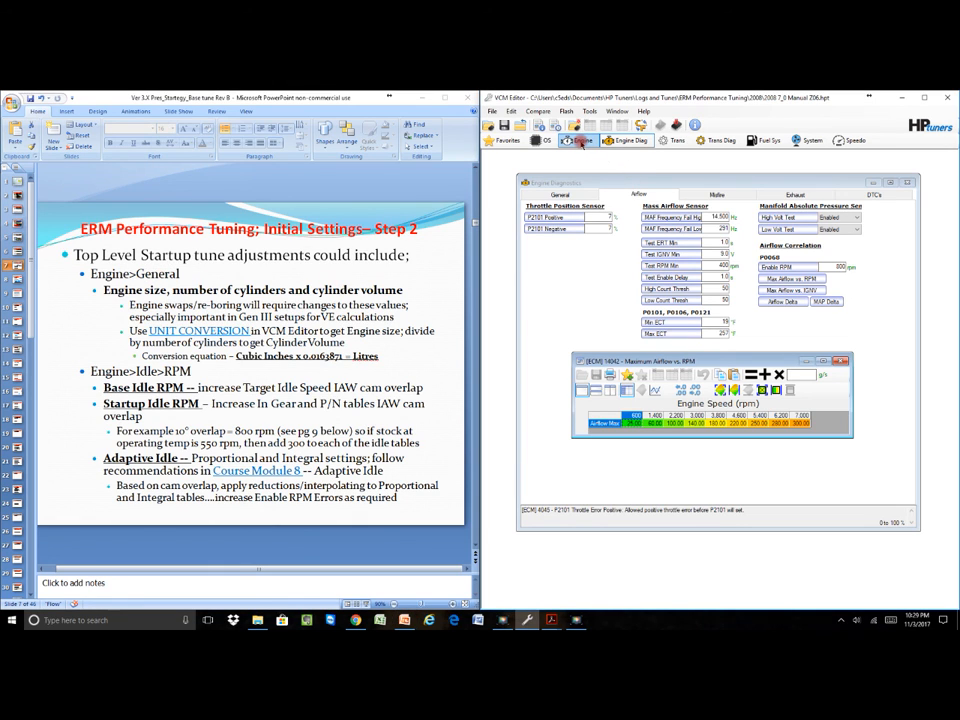
{"action": "left_click", "coordinate": [562, 196]}
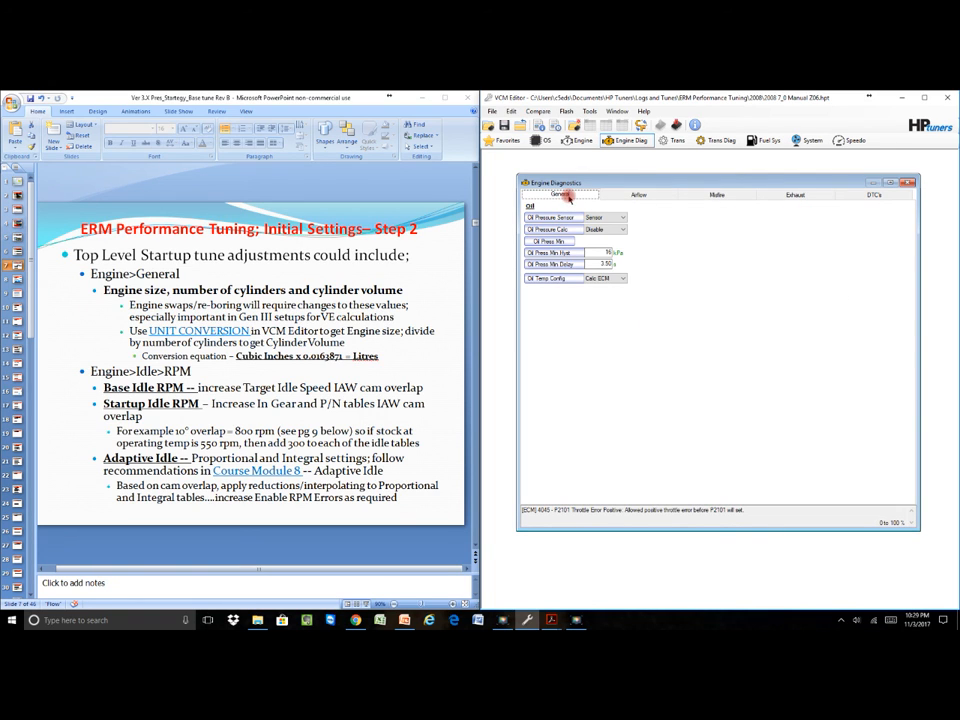
Review the Engine General settings — 8 cylinders, 0.87500 L cylinder volume — and bring up Unit Conversion
{"action": "left_click", "coordinate": [586, 141]}
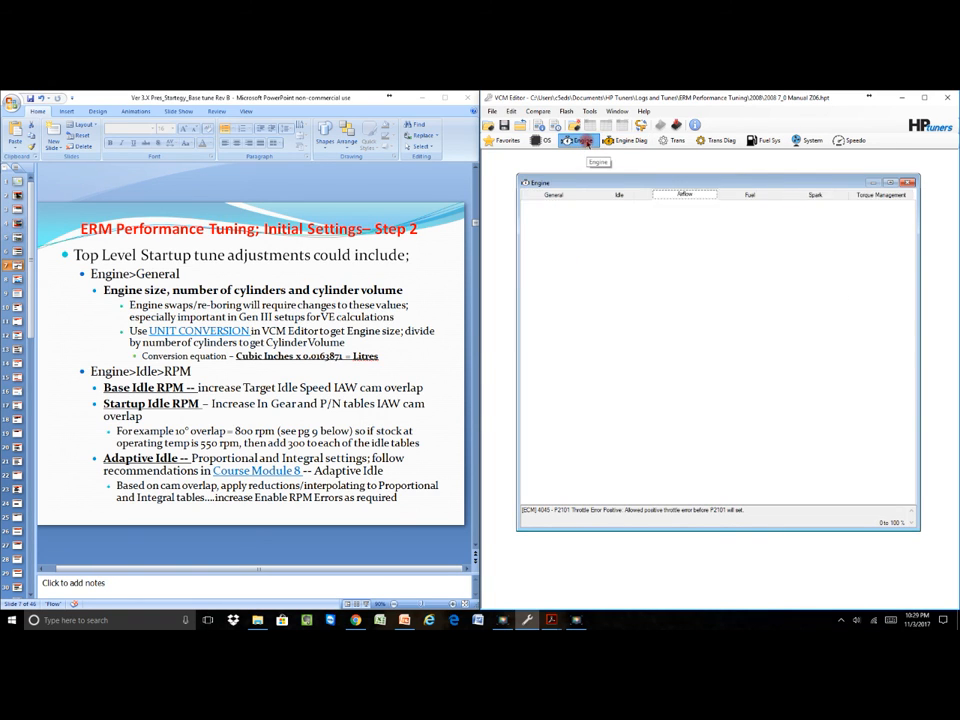
{"action": "left_click", "coordinate": [553, 194]}
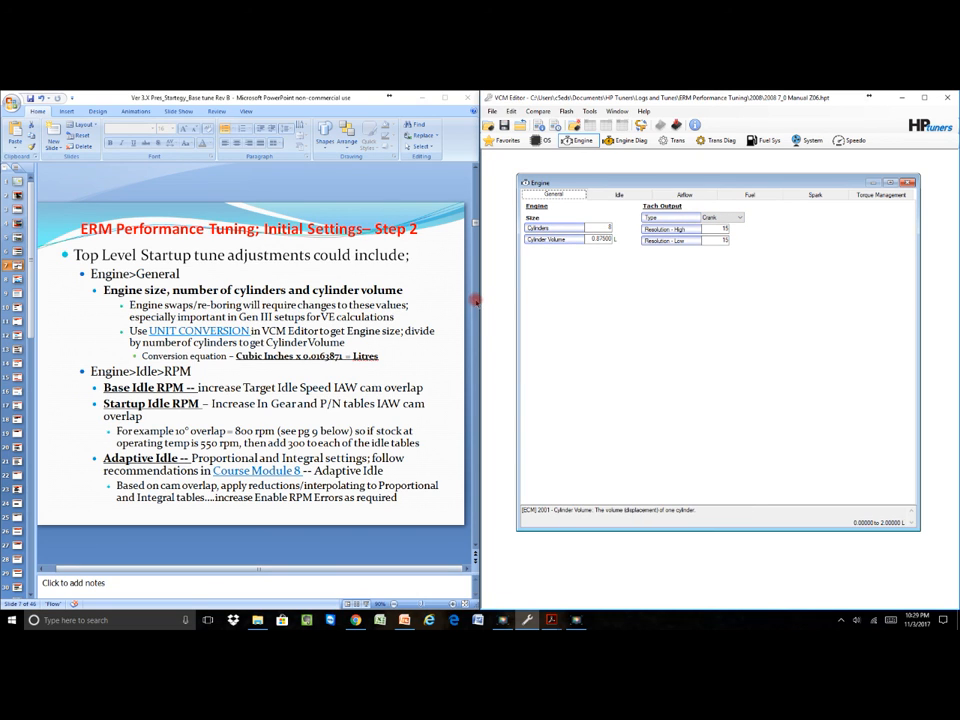
{"action": "left_click", "coordinate": [543, 229]}
{"action": "left_click", "coordinate": [600, 239]}
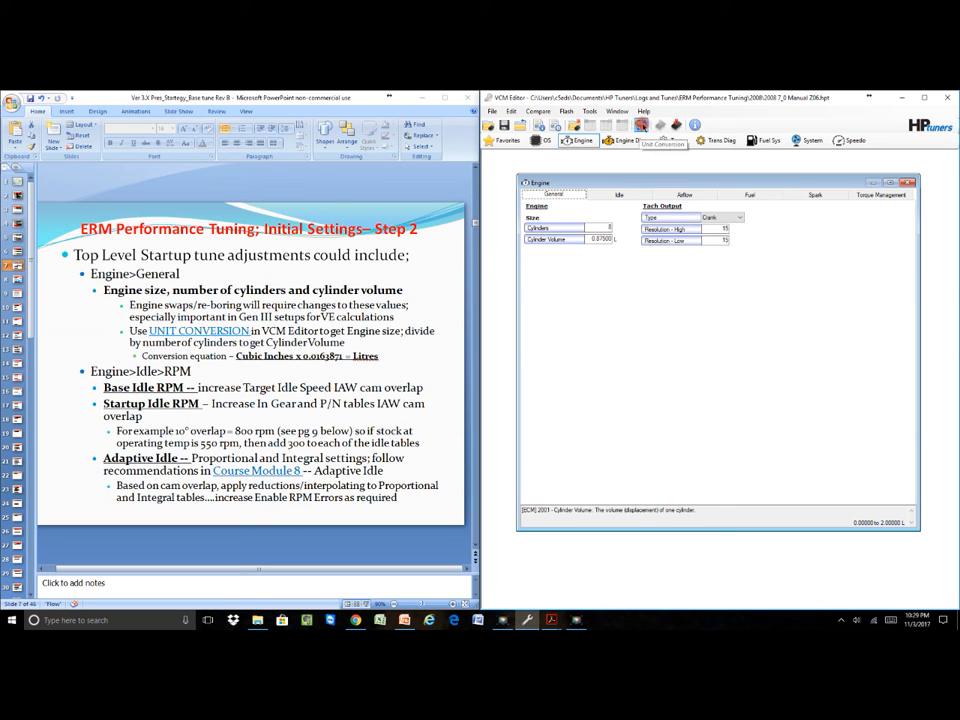
{"action": "left_click", "coordinate": [641, 125]}
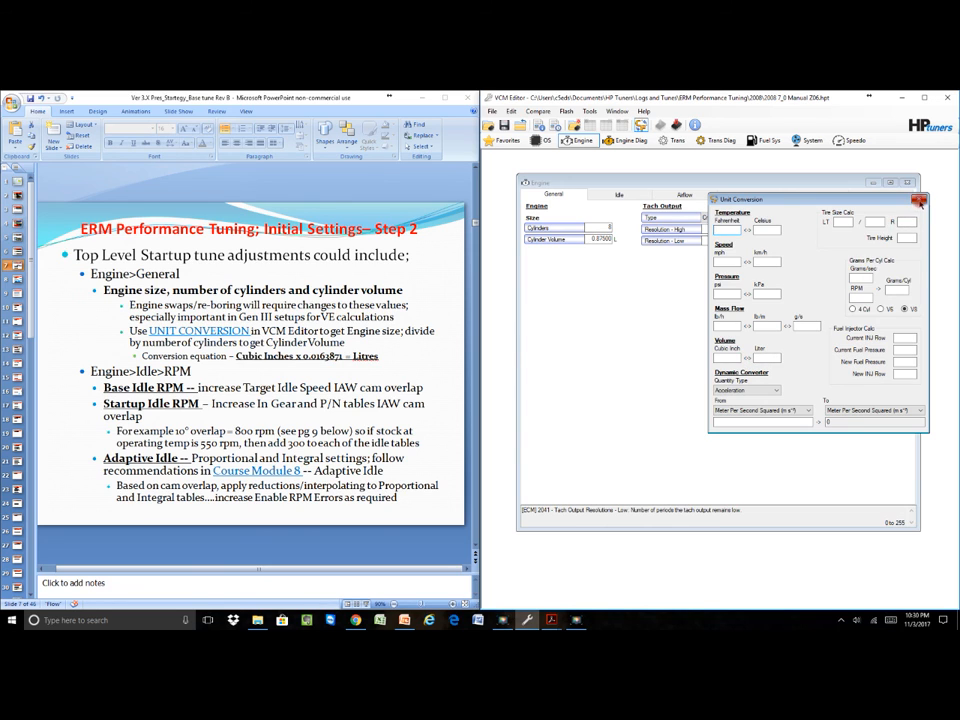
{"action": "left_click", "coordinate": [920, 199]}
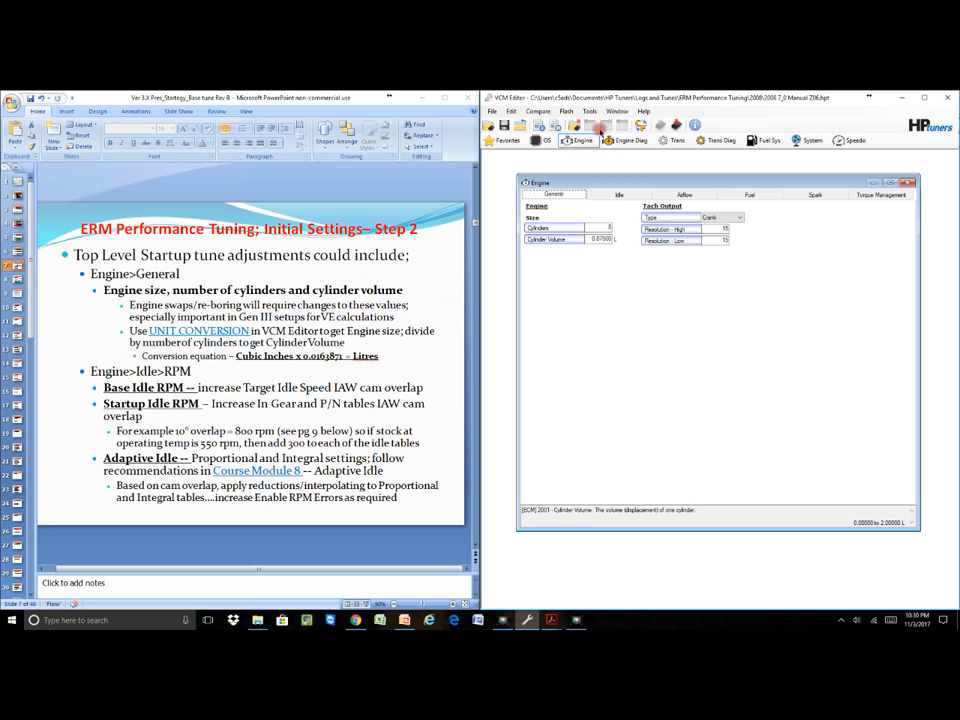
Show the Idle RPM settings and bring up the Target Idle Speed vs. Coolant Temp table
{"action": "left_click", "coordinate": [619, 194]}
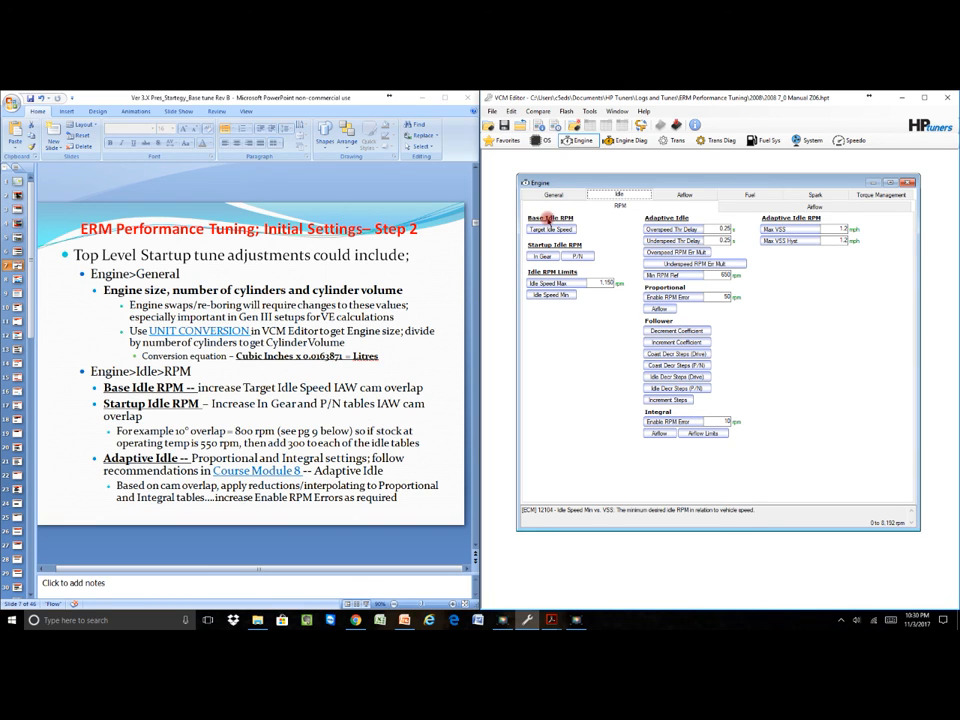
{"action": "left_click", "coordinate": [550, 229]}
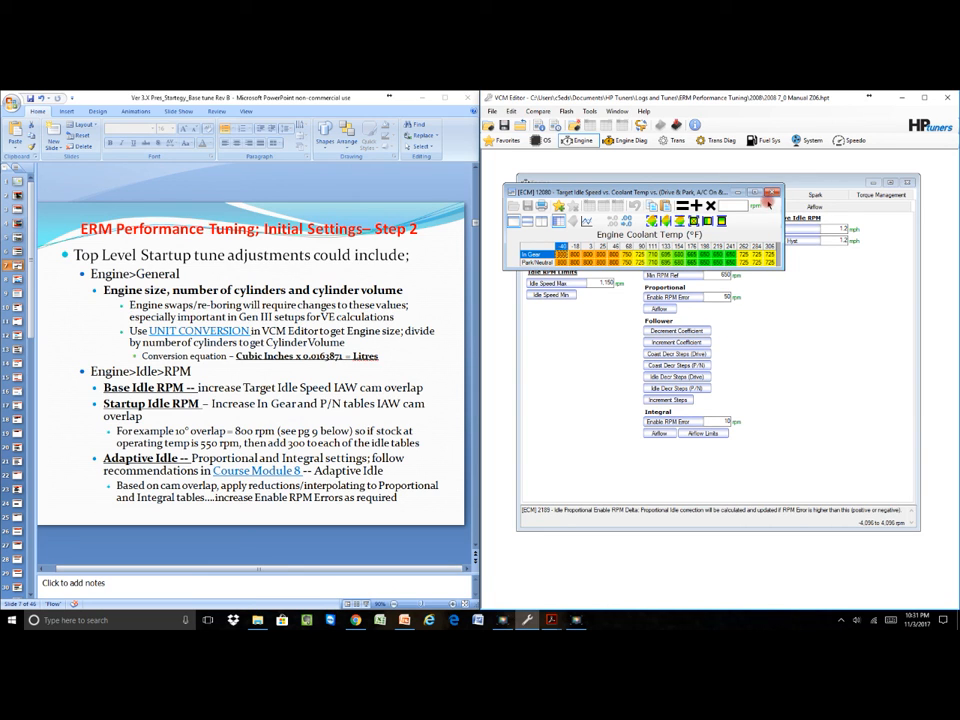
Close the Target Idle Speed table and switch back to the strategy slides
{"action": "left_click", "coordinate": [775, 193]}
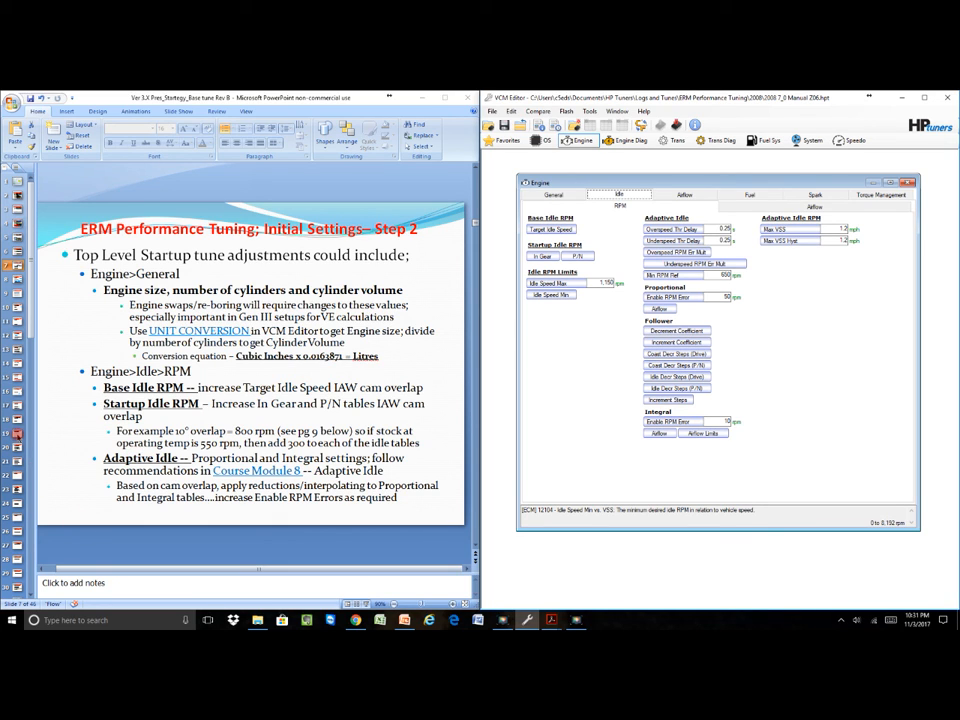
{"action": "left_click", "coordinate": [17, 433]}
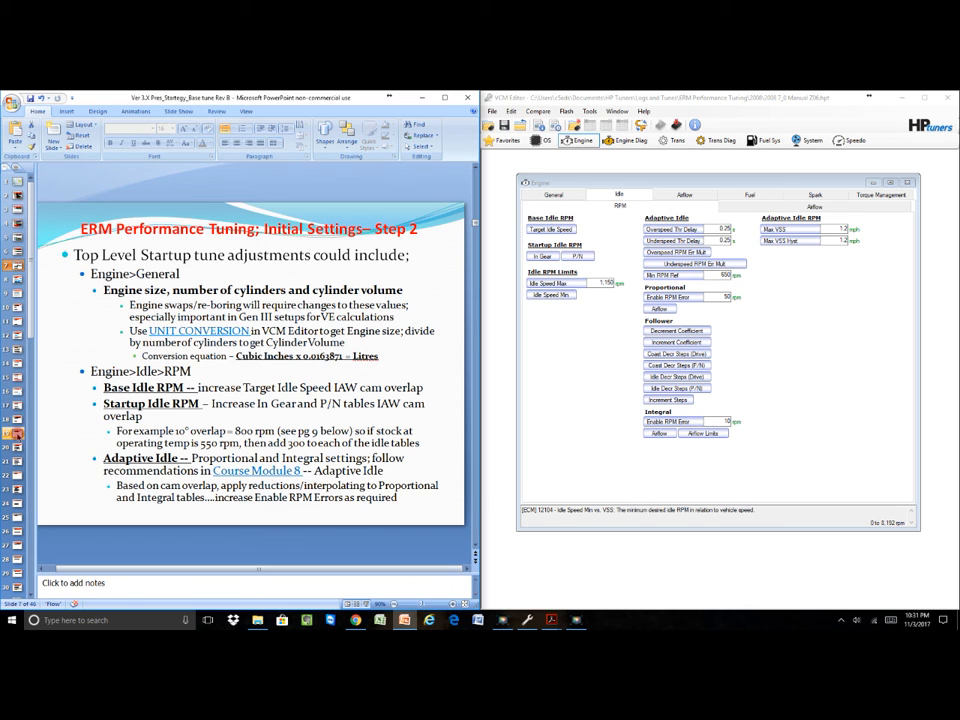
Set the PE enable MAP value to 85 in the Power Enrichment settings, reviewing the RPM settings
{"action": "left_click", "coordinate": [17, 433]}
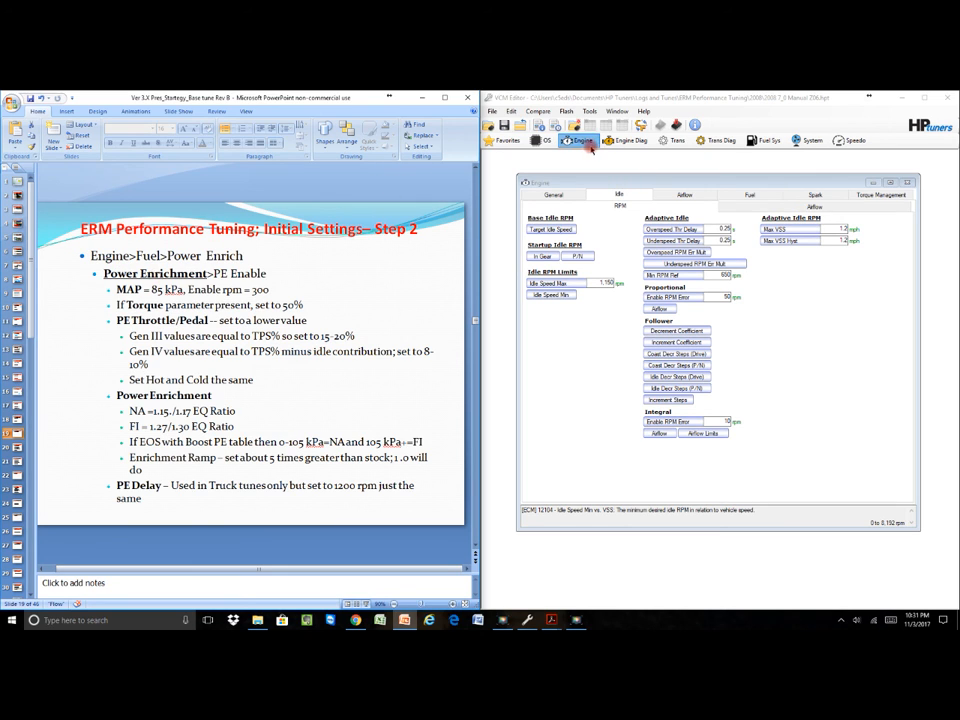
{"action": "left_click", "coordinate": [754, 195]}
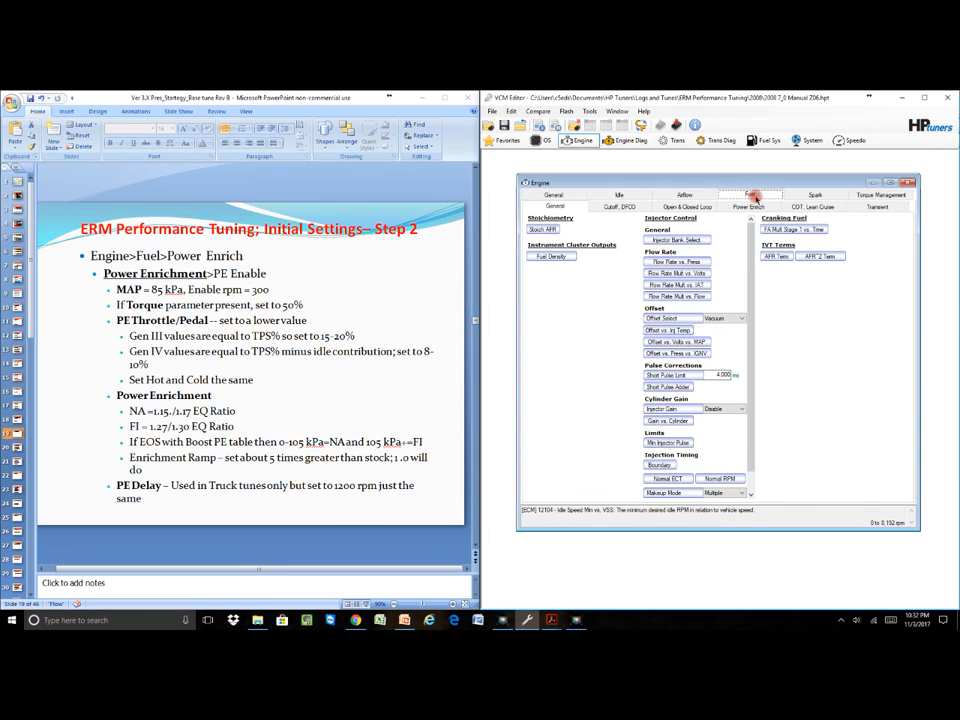
{"action": "left_click", "coordinate": [752, 207]}
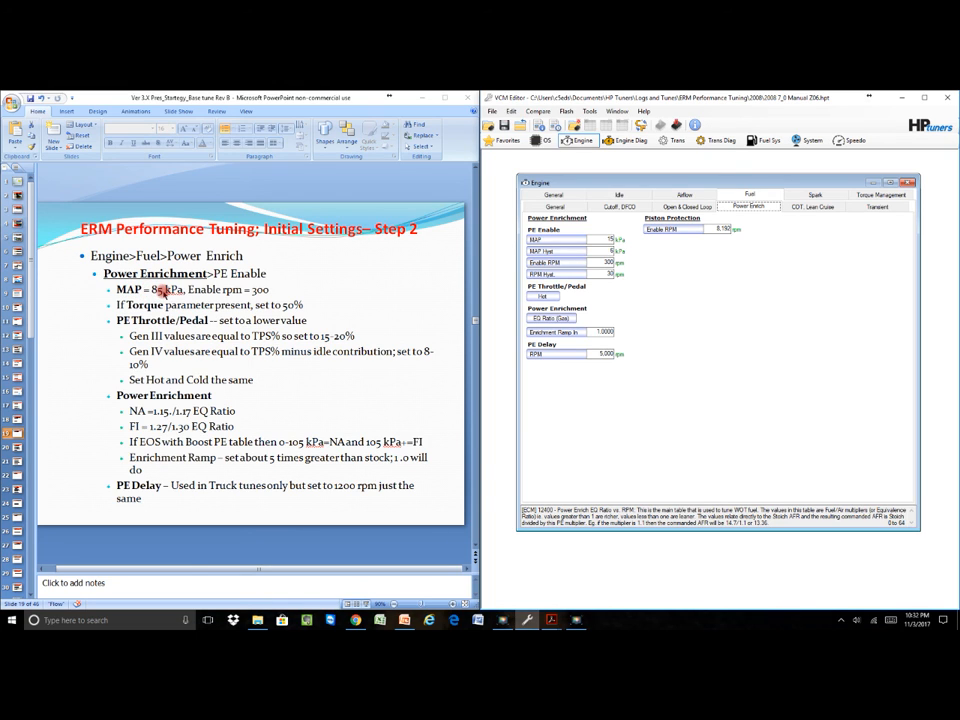
{"action": "left_click", "coordinate": [608, 238]}
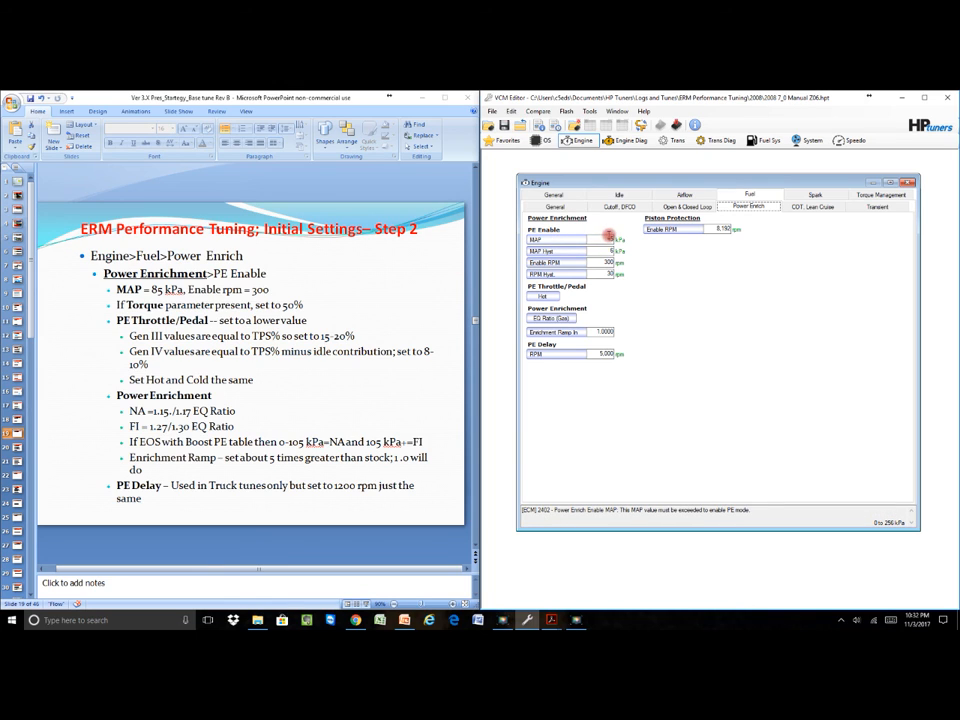
{"action": "double_click", "coordinate": [610, 240]}
{"action": "type", "text": "5"}
{"action": "key", "text": "Tab"}
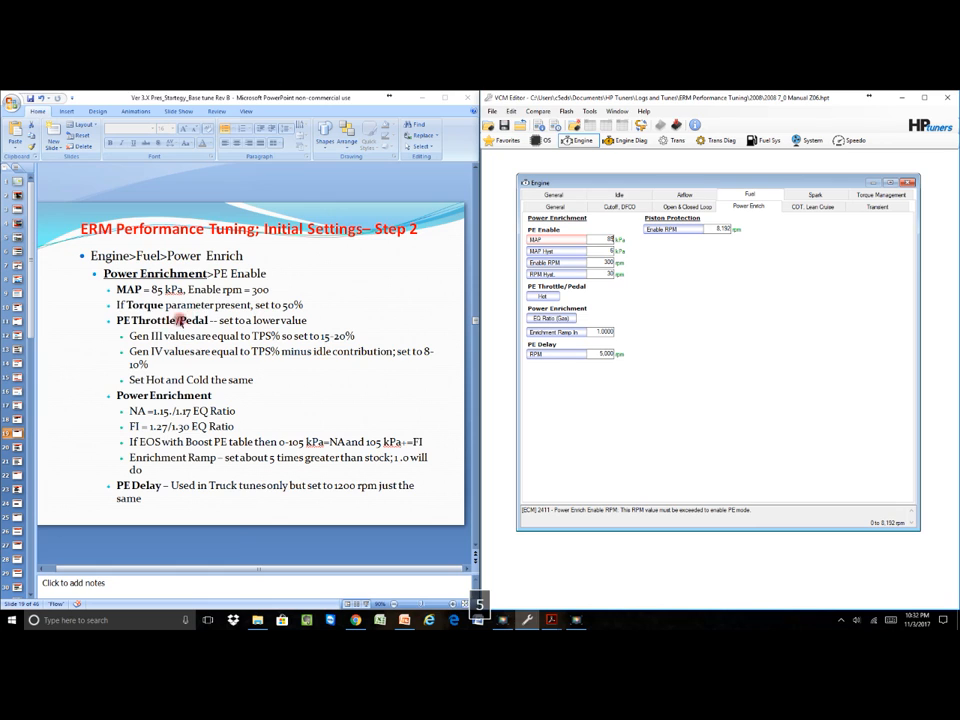
{"action": "left_click", "coordinate": [558, 273]}
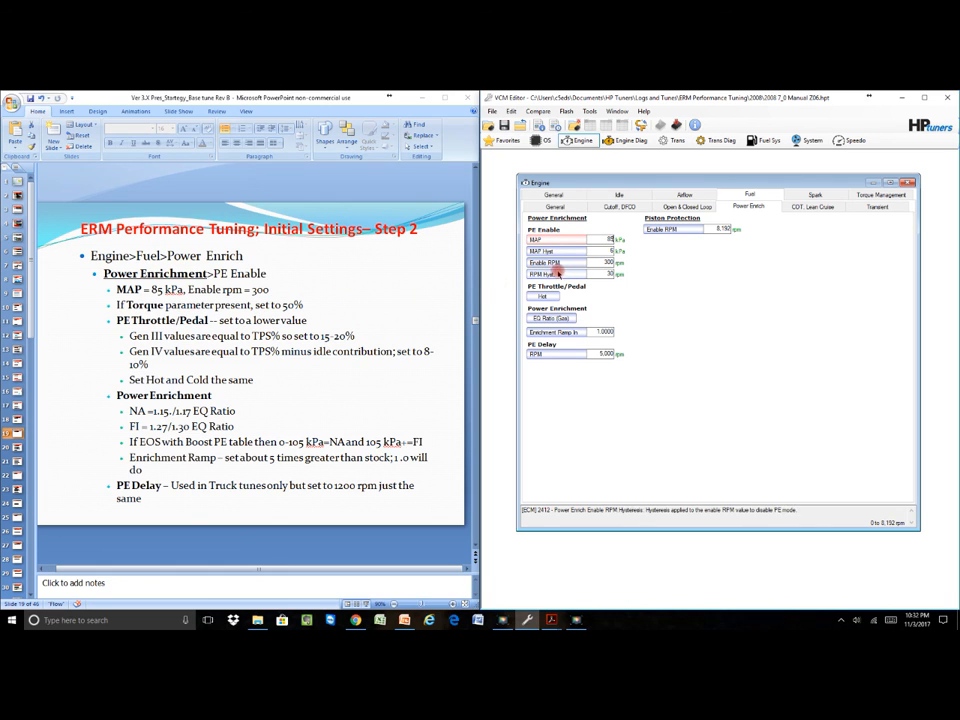
{"action": "left_click", "coordinate": [553, 262]}
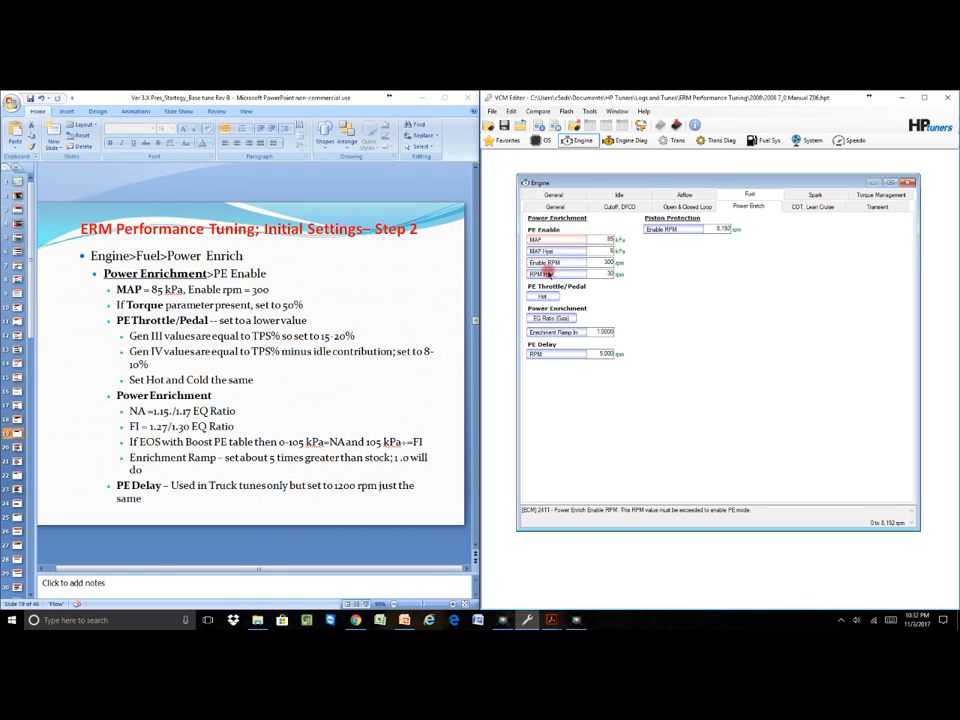
Fill the Hot Power Enrich Enable TPS Threshold vs. RPM table with 15 and close it
{"action": "left_click", "coordinate": [546, 296]}
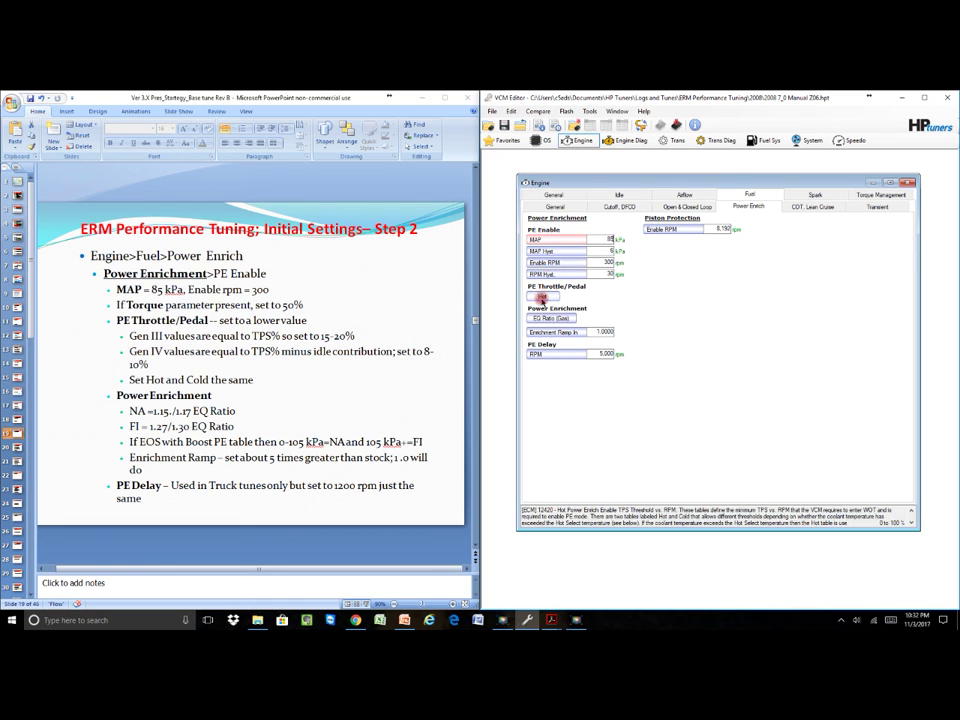
{"action": "left_click", "coordinate": [546, 296]}
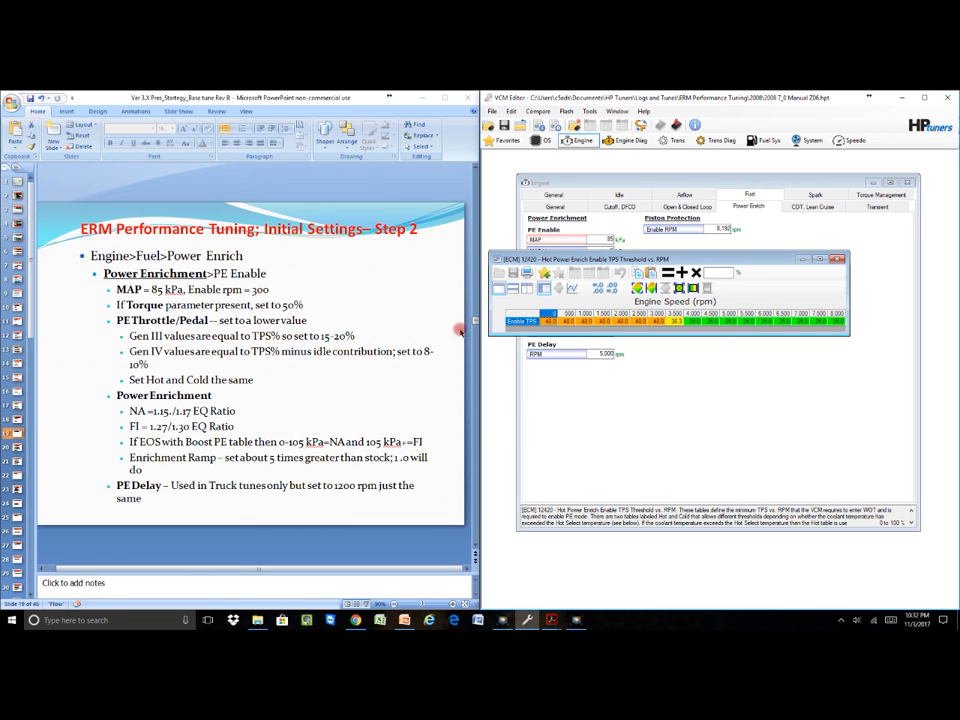
{"action": "left_click", "coordinate": [548, 320]}
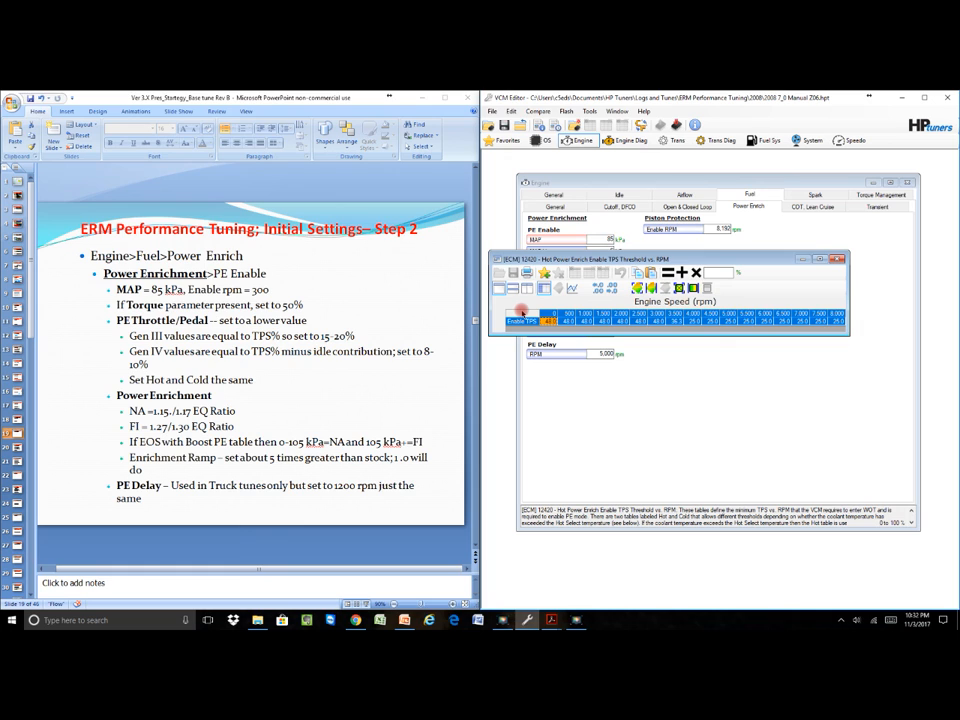
{"action": "type", "text": "15"}
{"action": "key", "text": "Return"}
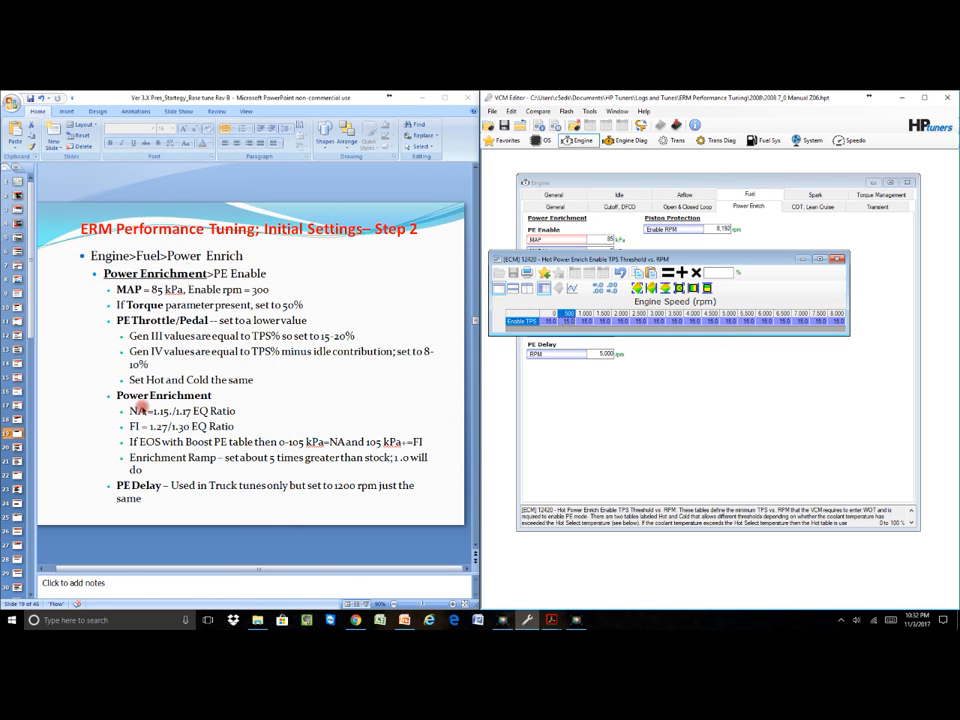
{"action": "left_click", "coordinate": [838, 259]}
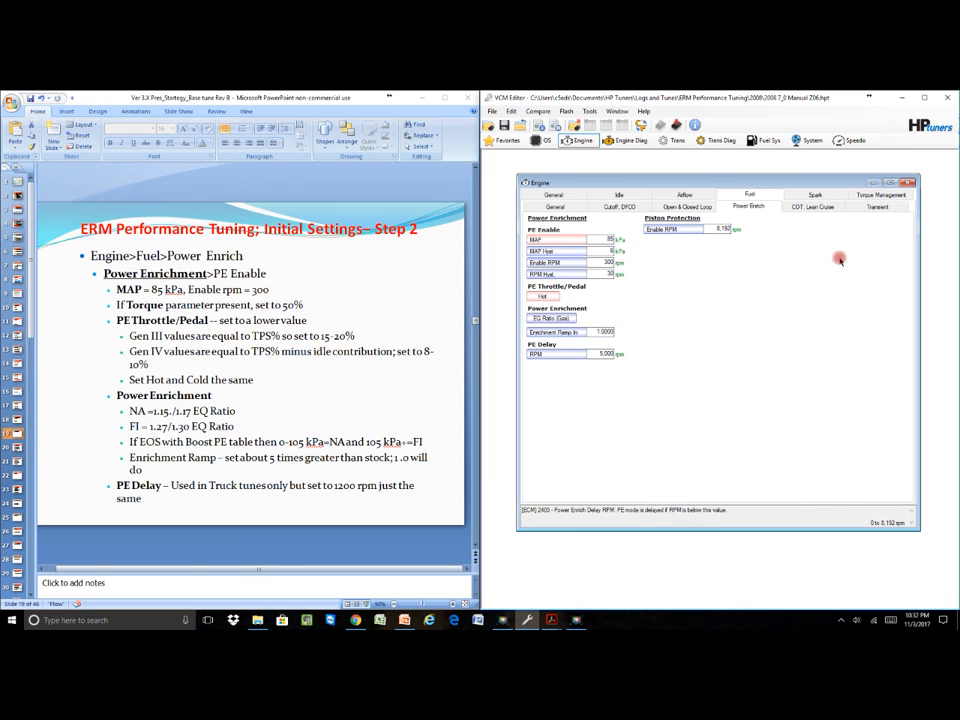
Review the Power Enrich EQ Ratio vs RPM table, then bring the tuning slides forward
{"action": "left_click", "coordinate": [541, 319]}
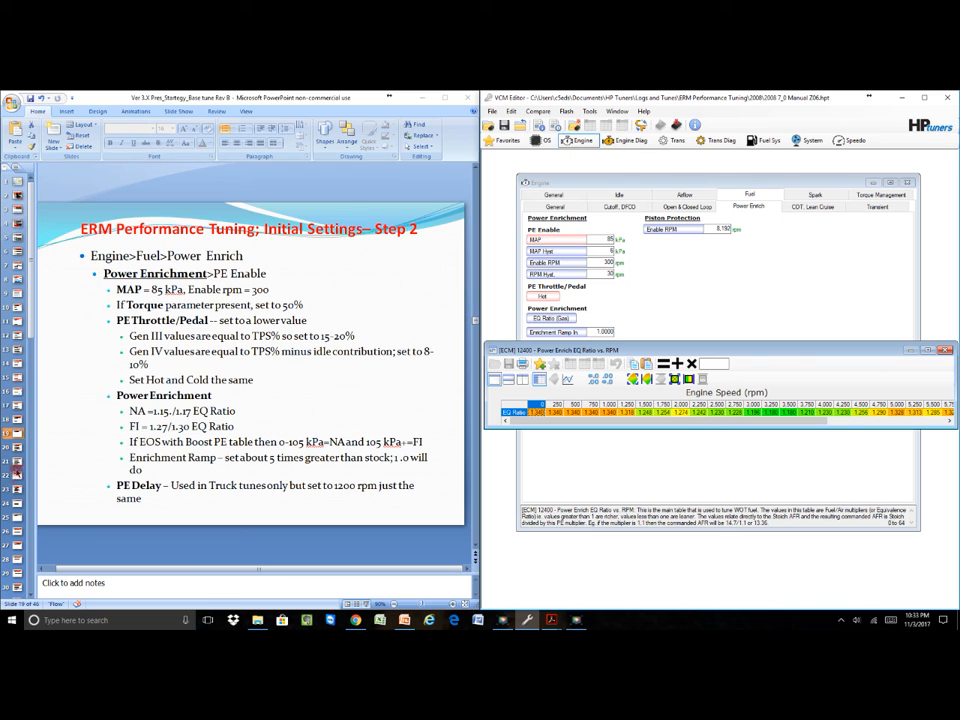
{"action": "left_click", "coordinate": [17, 478]}
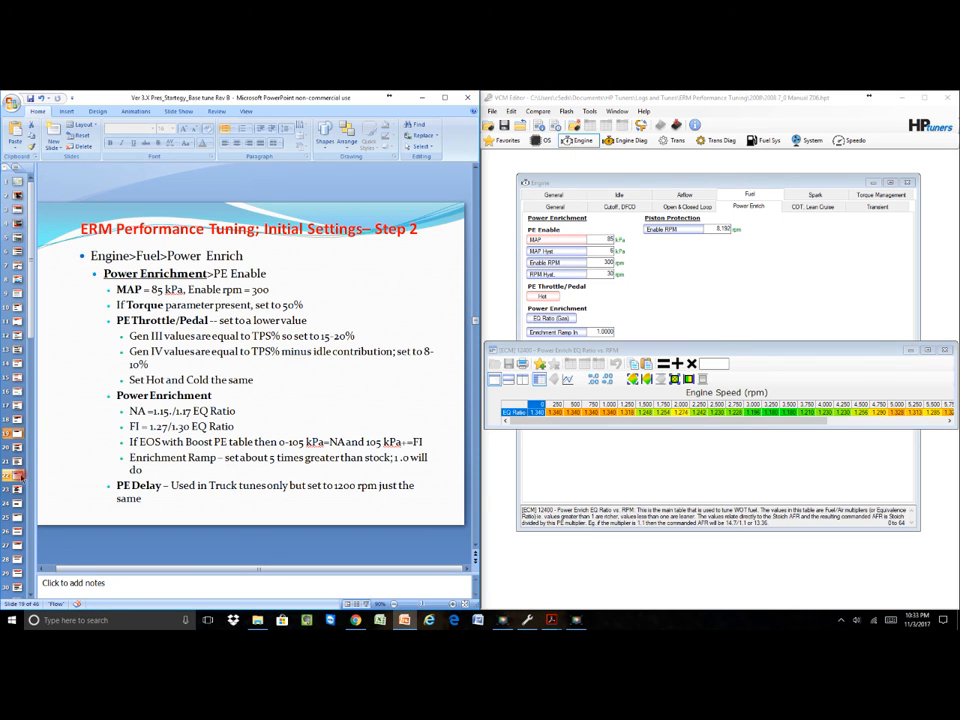
Under Spark > Advance, review the PE/COT AFR correction table, then bring up the IAT Spark correction table
{"action": "left_click", "coordinate": [17, 490]}
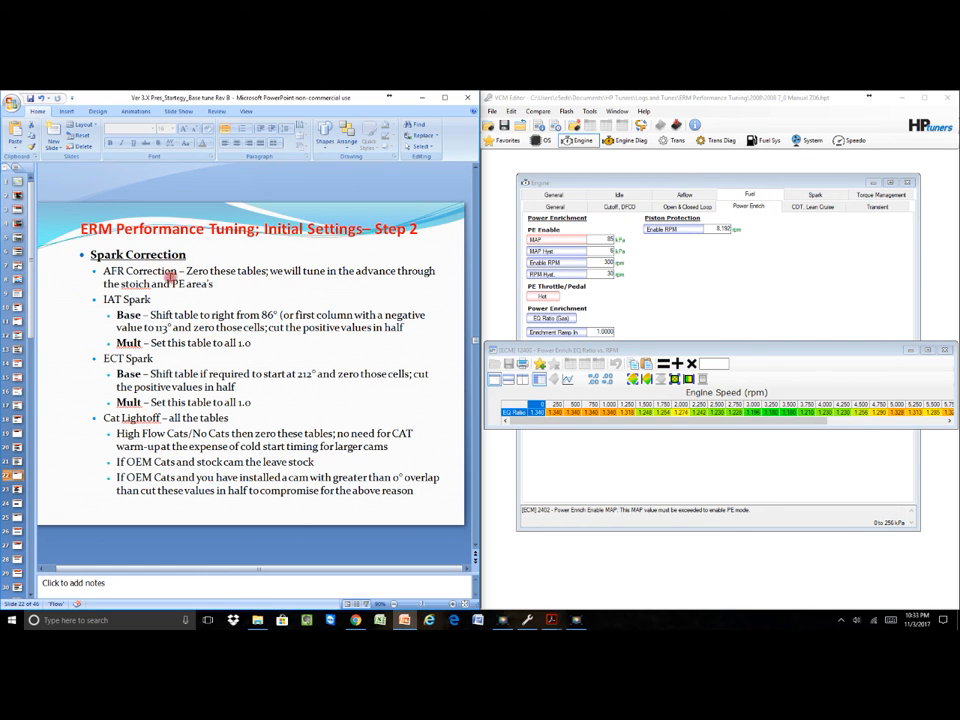
{"action": "left_click", "coordinate": [814, 194]}
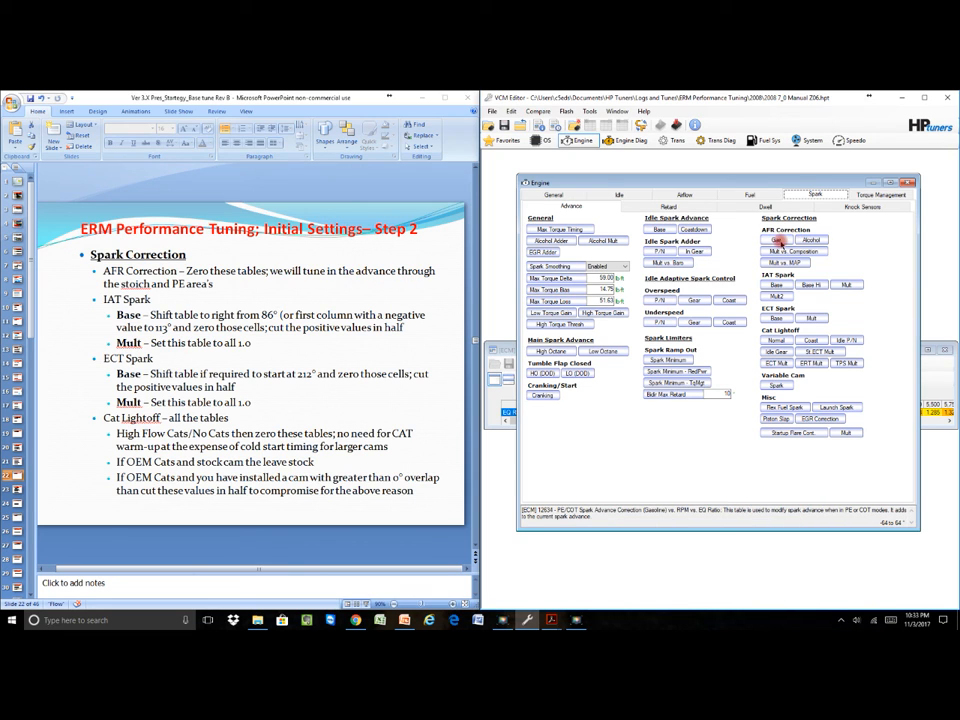
{"action": "left_click", "coordinate": [776, 241]}
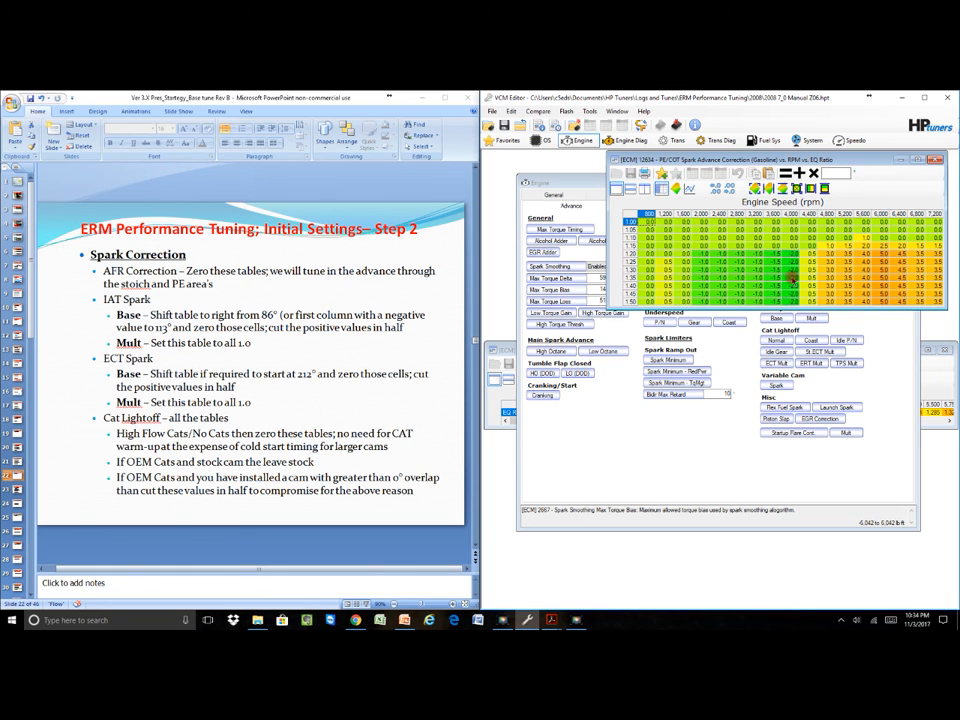
{"action": "left_click", "coordinate": [937, 161]}
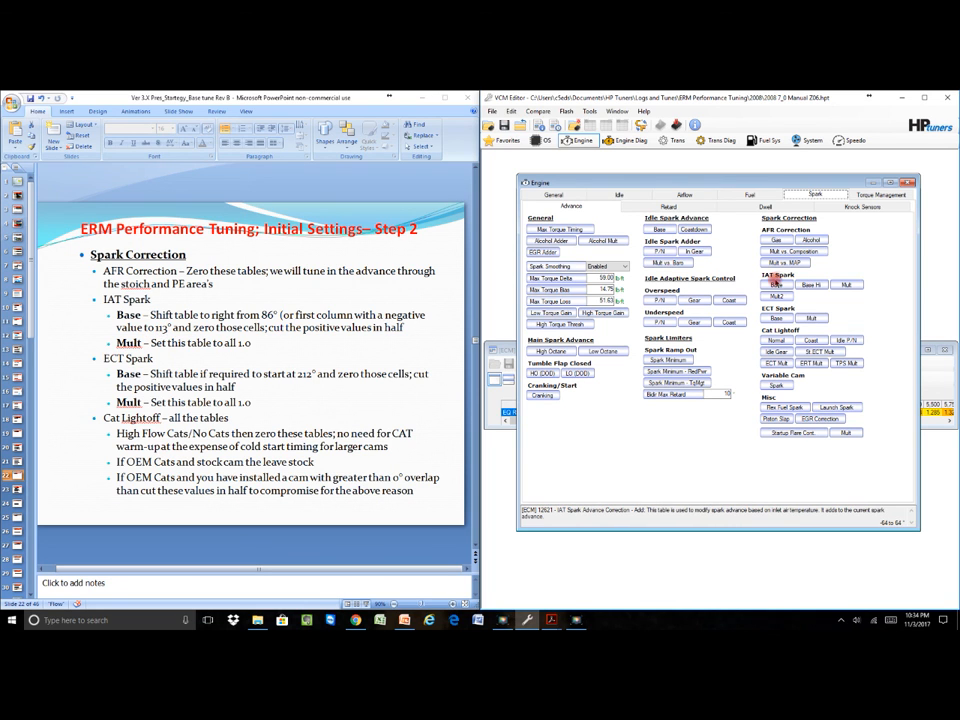
{"action": "left_click", "coordinate": [775, 285]}
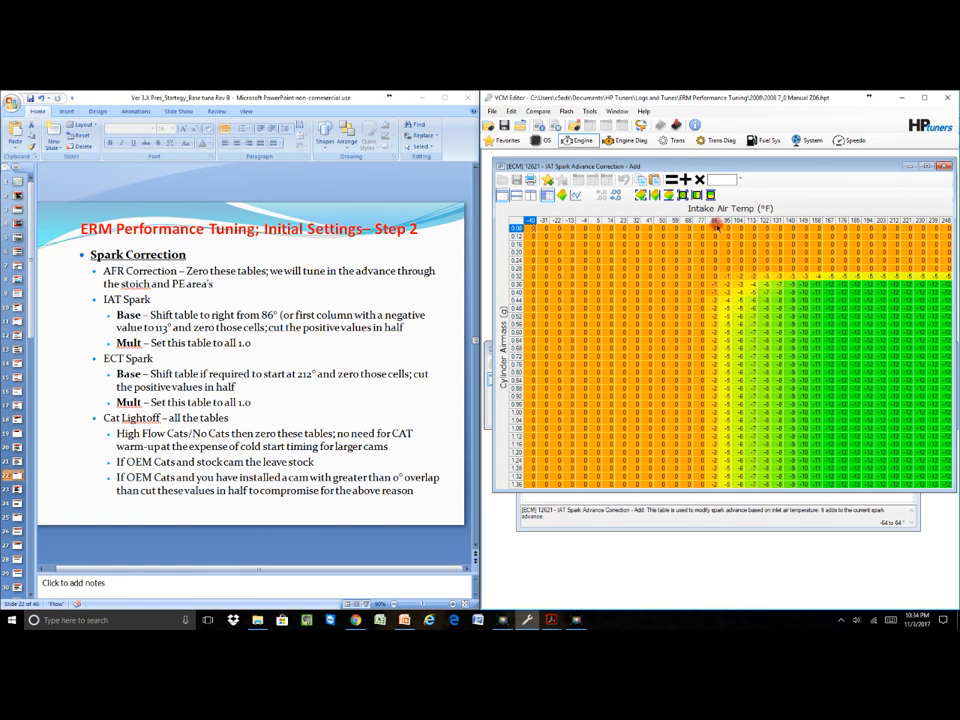
Copy the IAT spark columns from 86°F onward and paste them shifted to start at 113°F
{"action": "left_click", "coordinate": [715, 221]}
{"action": "left_click_drag", "start_coordinate": [715, 221], "coordinate": [948, 221]}
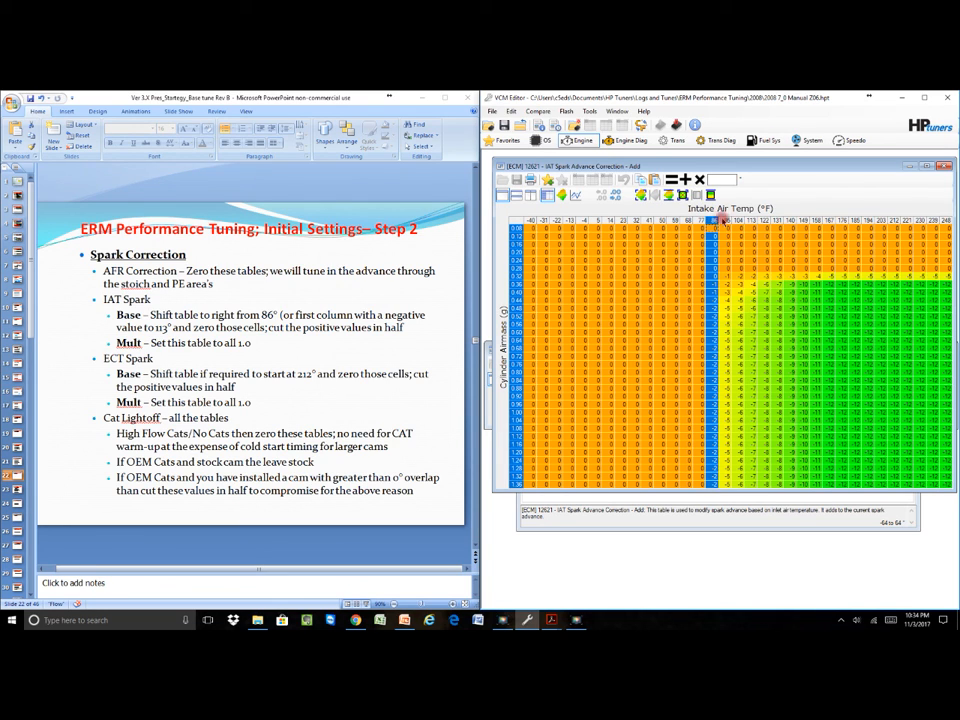
{"action": "right_click", "coordinate": [948, 240]}
{"action": "left_click", "coordinate": [914, 252]}
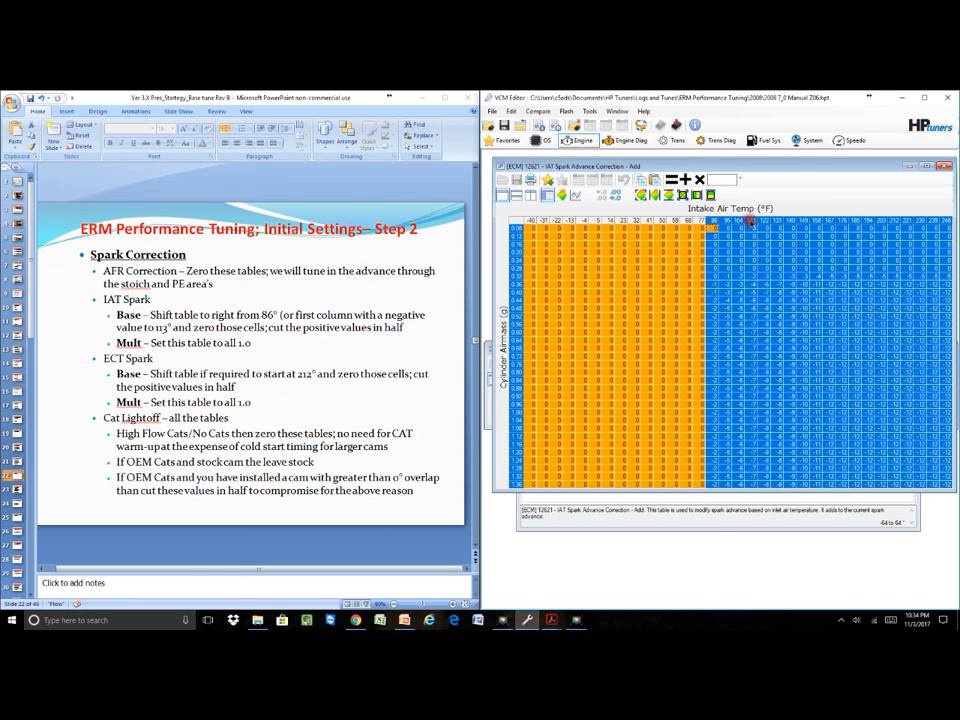
{"action": "left_click", "coordinate": [751, 222]}
{"action": "right_click", "coordinate": [751, 222]}
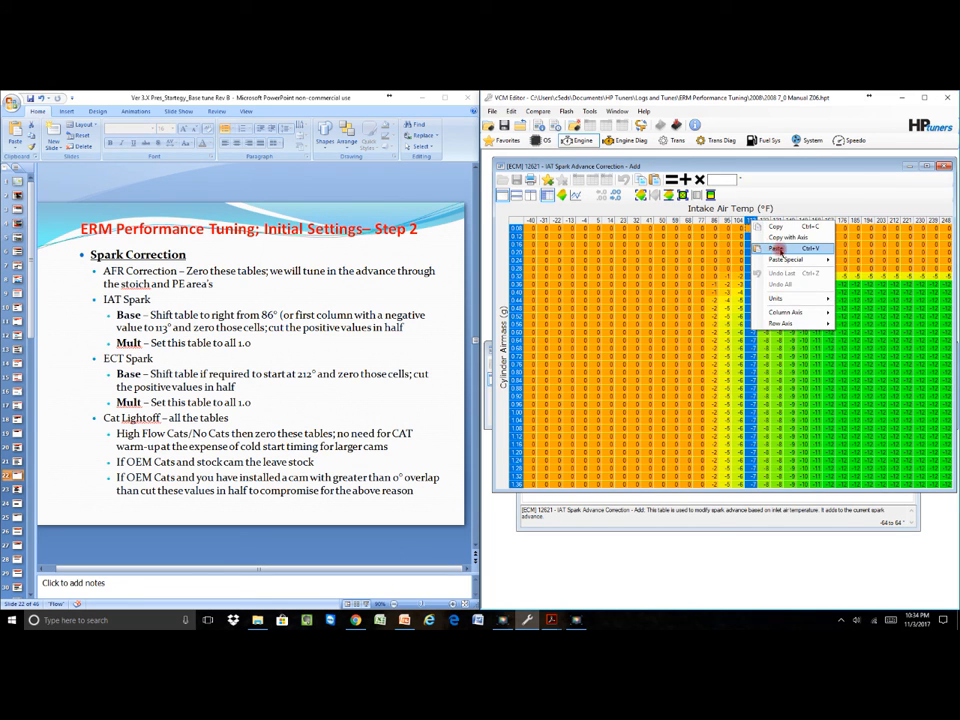
{"action": "left_click", "coordinate": [785, 252]}
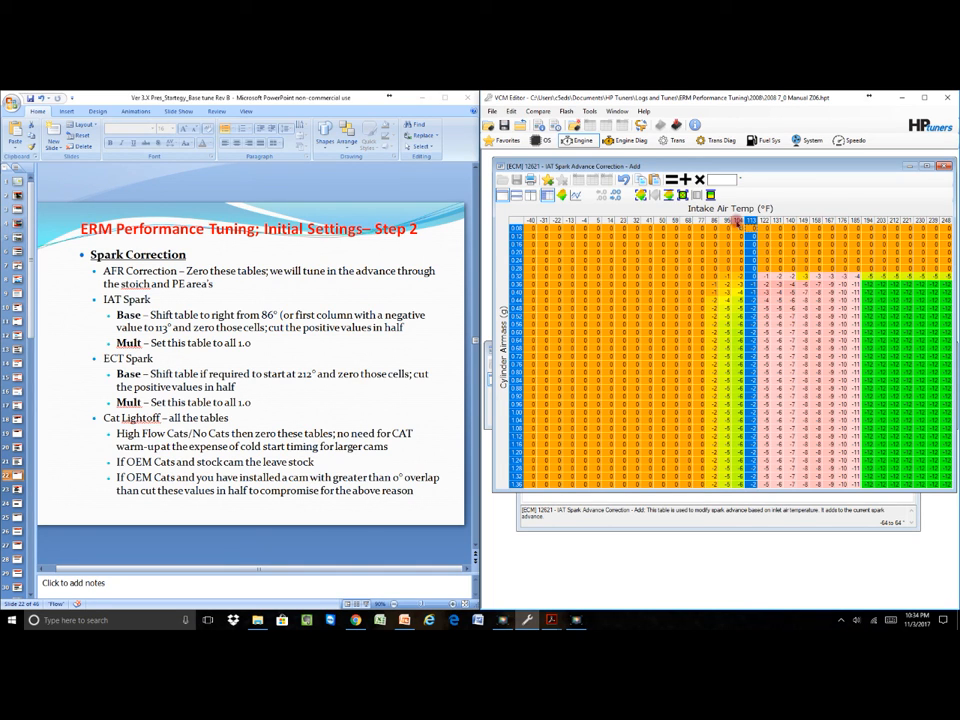
Zero the 86–104°F columns of the IAT Spark Advance Correction table
{"action": "left_click", "coordinate": [738, 222]}
{"action": "left_click_drag", "start_coordinate": [738, 222], "coordinate": [708, 222]}
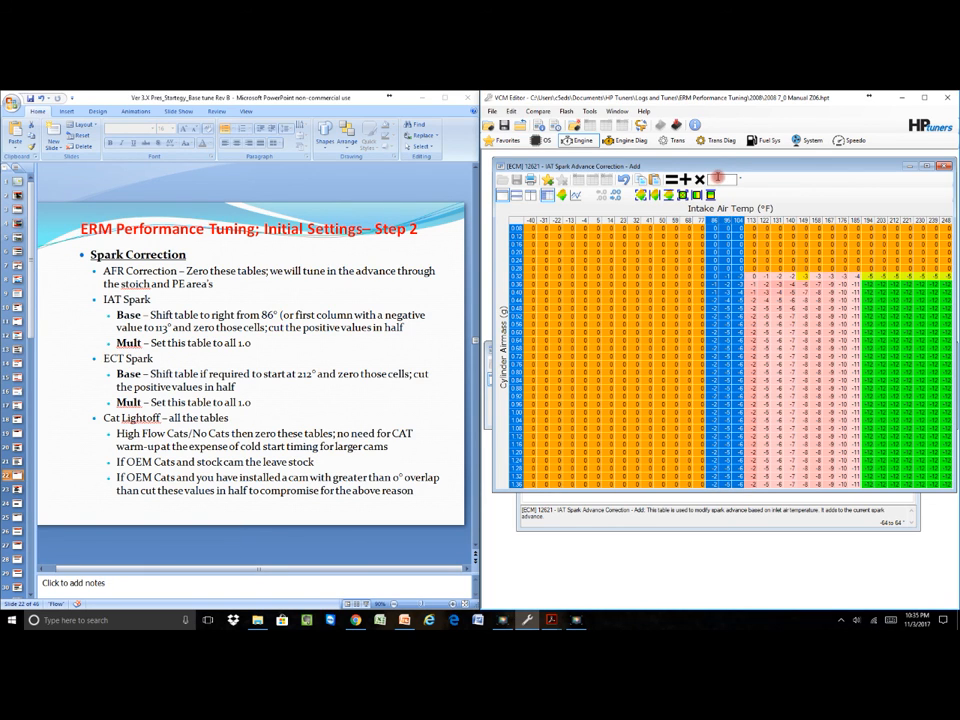
{"action": "key", "text": "0"}
Close the edited IAT Spark Advance Correction table
{"action": "left_click", "coordinate": [947, 170]}
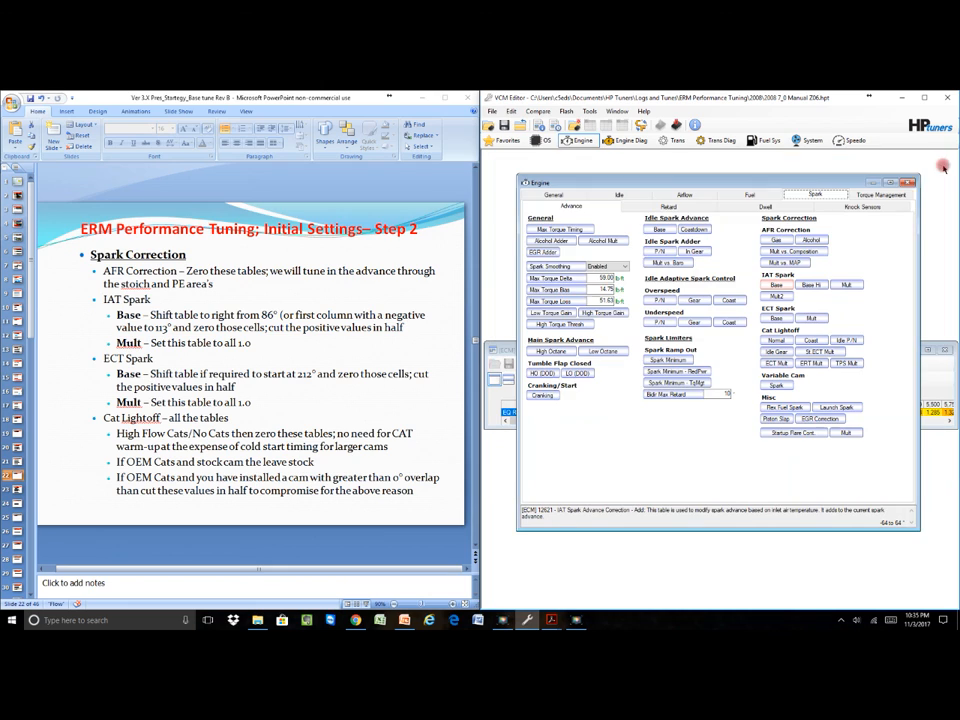